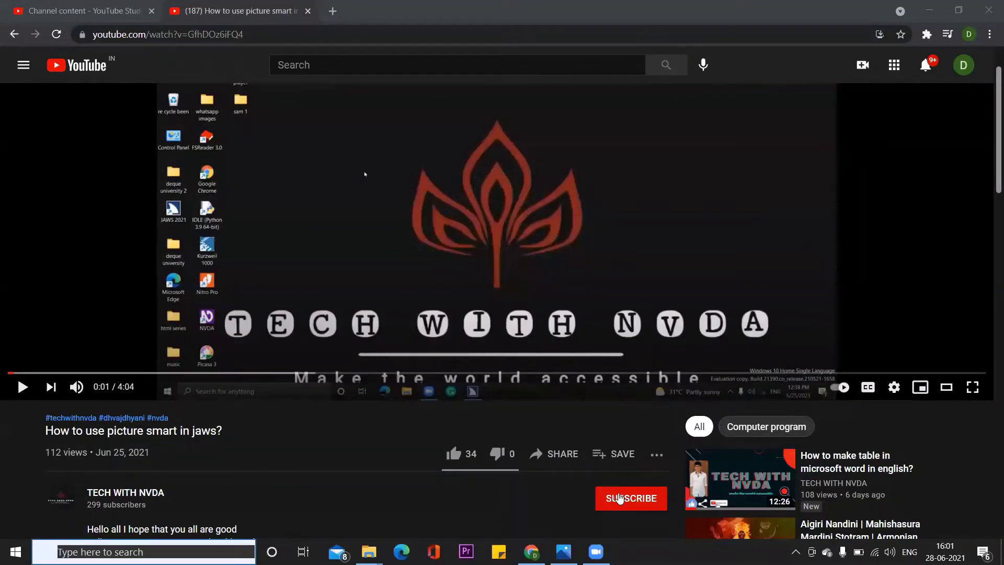
Subscribe to the TECH WITH NVDA channel and set its notifications to All
left_click(619, 498)
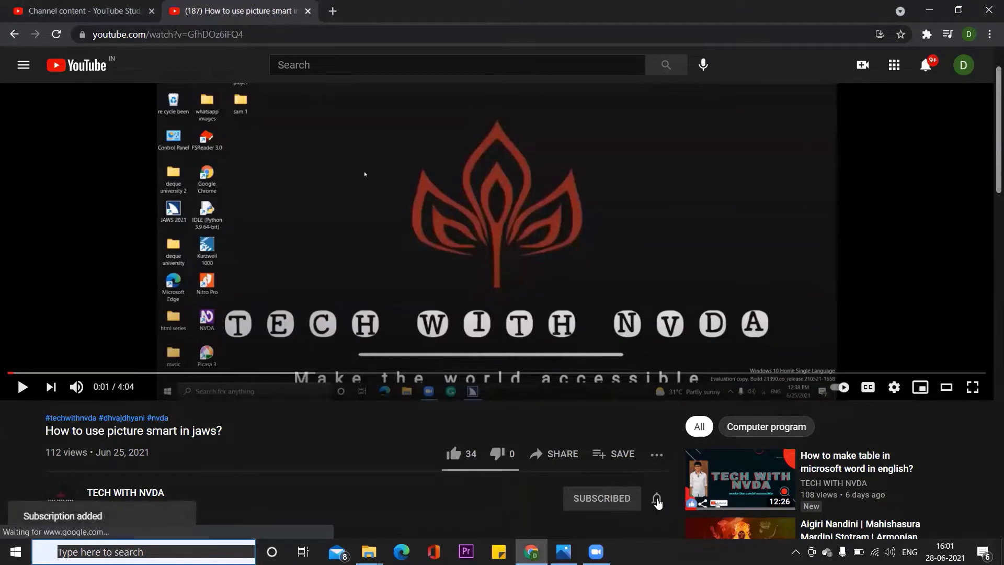
left_click(657, 498)
left_click(673, 428)
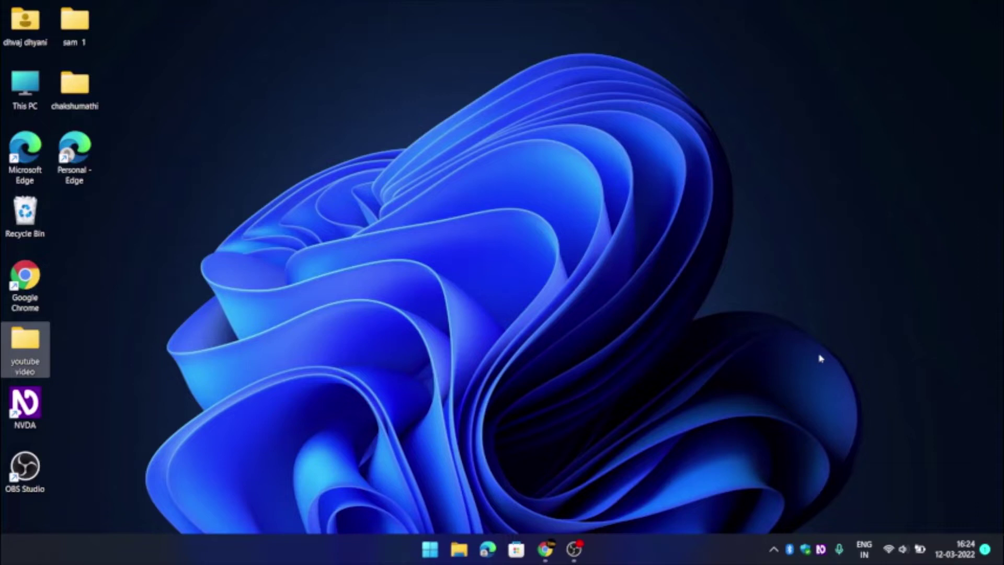
Launch Word from the Start menu's pinned apps and create a blank document
key("super")
key("Tab")
key("Right")
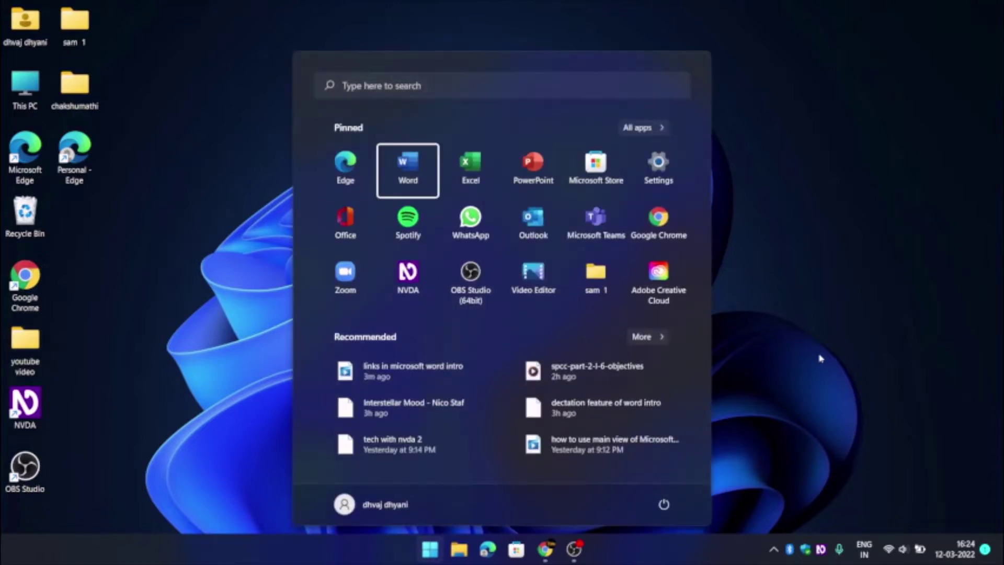
key("Return")
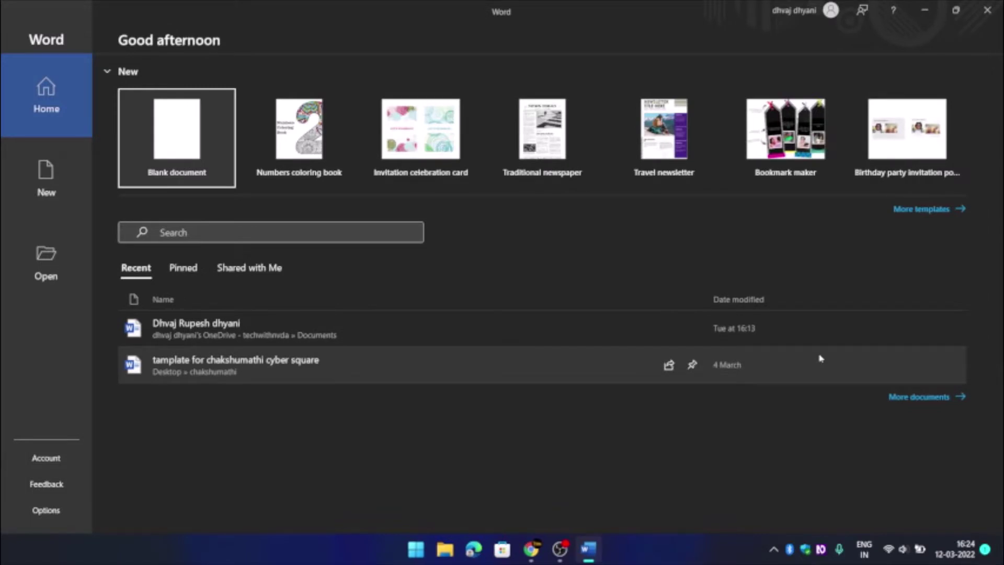
key("Return")
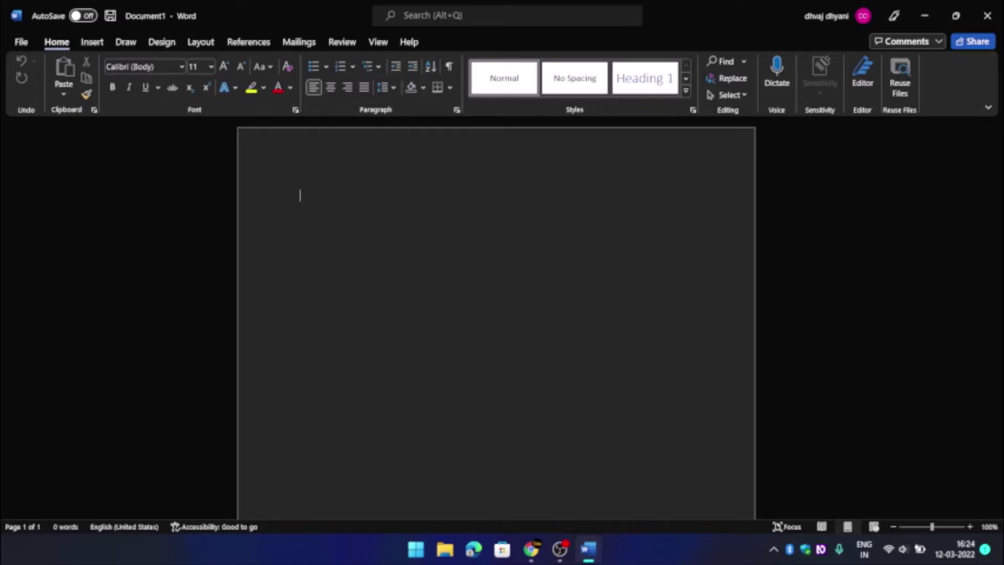
Type 'go to my website' on the page, fixing the misspelled 'website'
type("go")
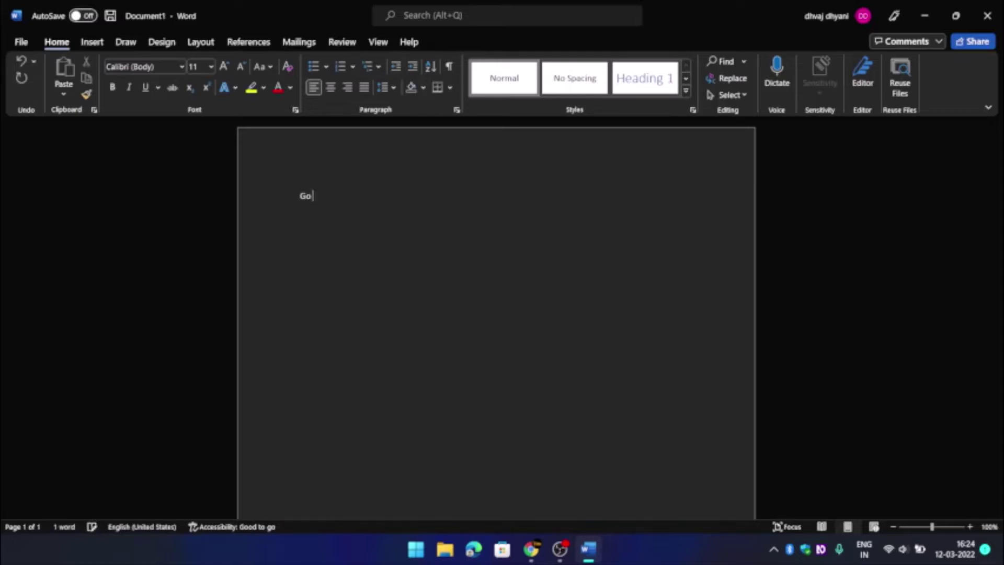
type(" to m")
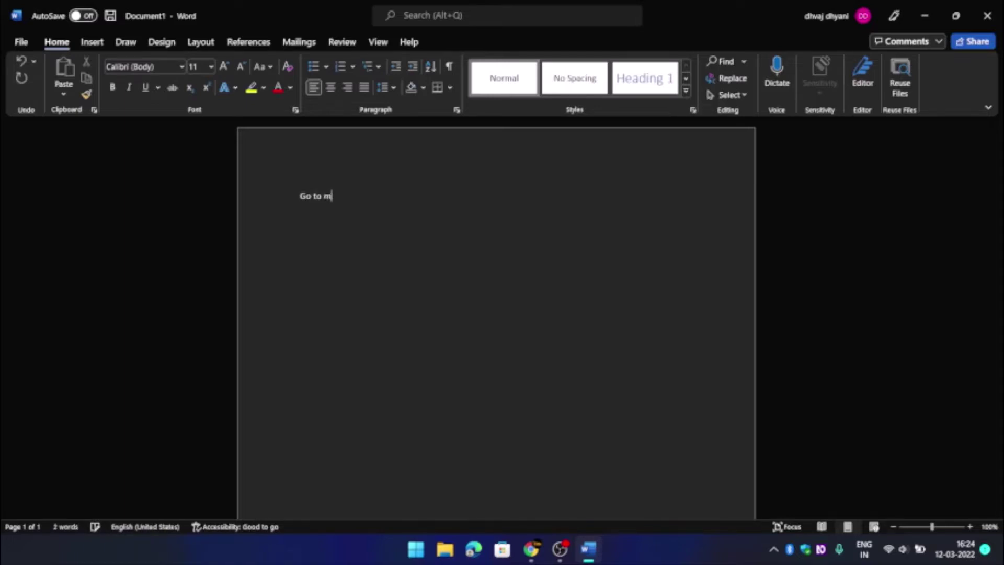
type("y w")
type("ev")
key("BackSpace")
type("b")
type("si")
type("te")
Open the Insert Hyperlink dialog with Ctrl+K, then switch over to OBS Studio
key("ctrl+k")
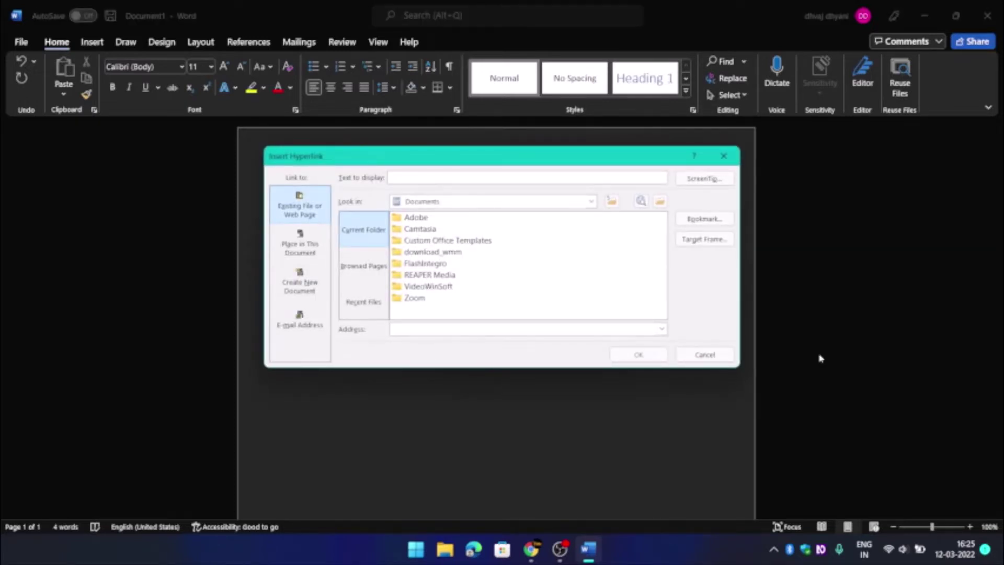
key("Escape")
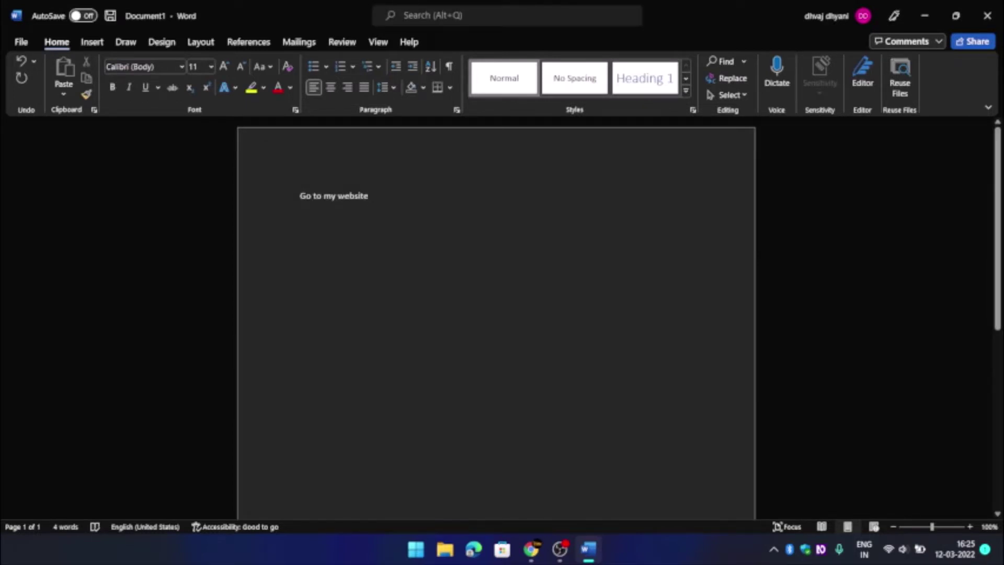
key("ctrl+k")
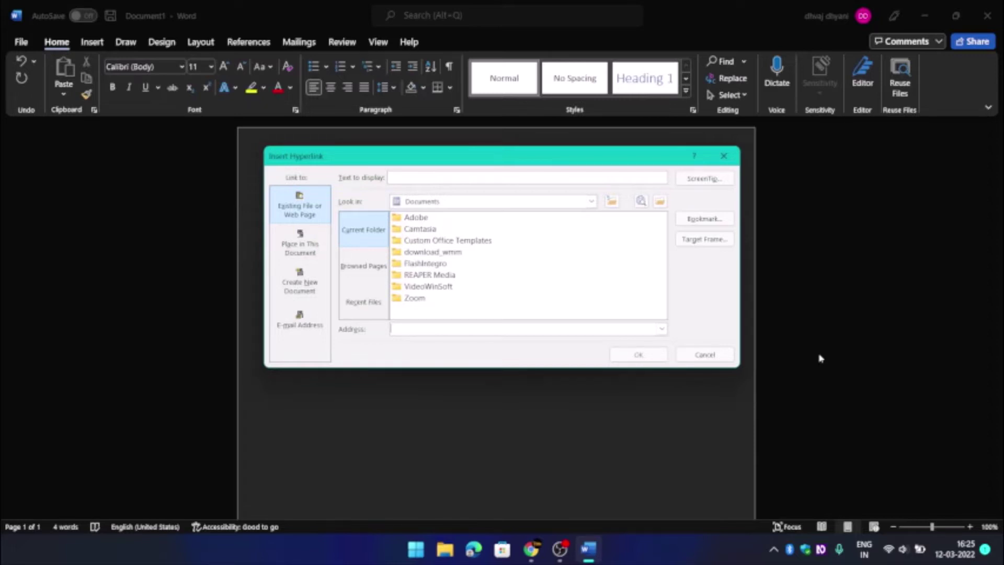
key("alt+Tab")
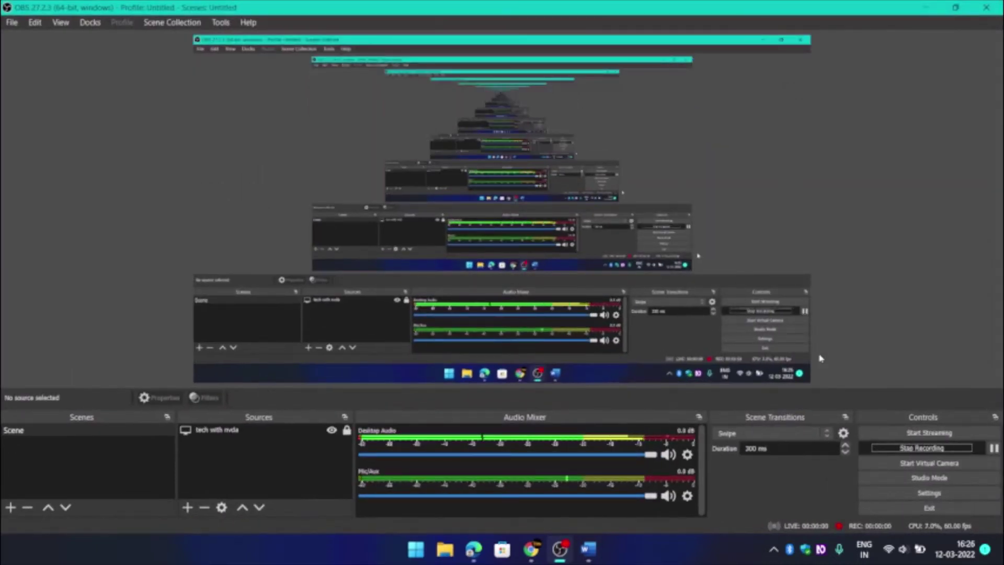
Switch back to Word's open Insert Hyperlink dialog
key("alt+Tab")
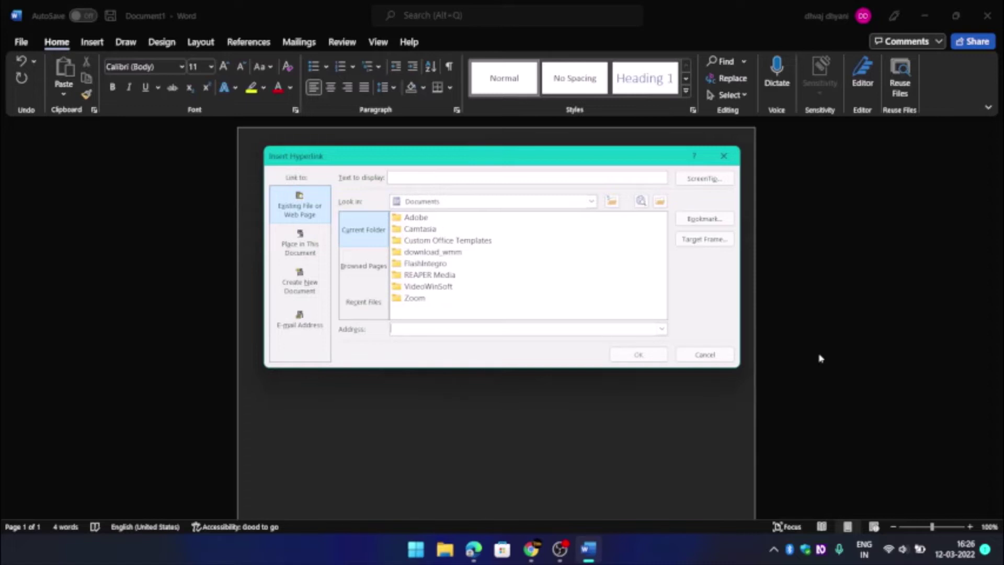
type("https://techwithnvda.wordpress.com/")
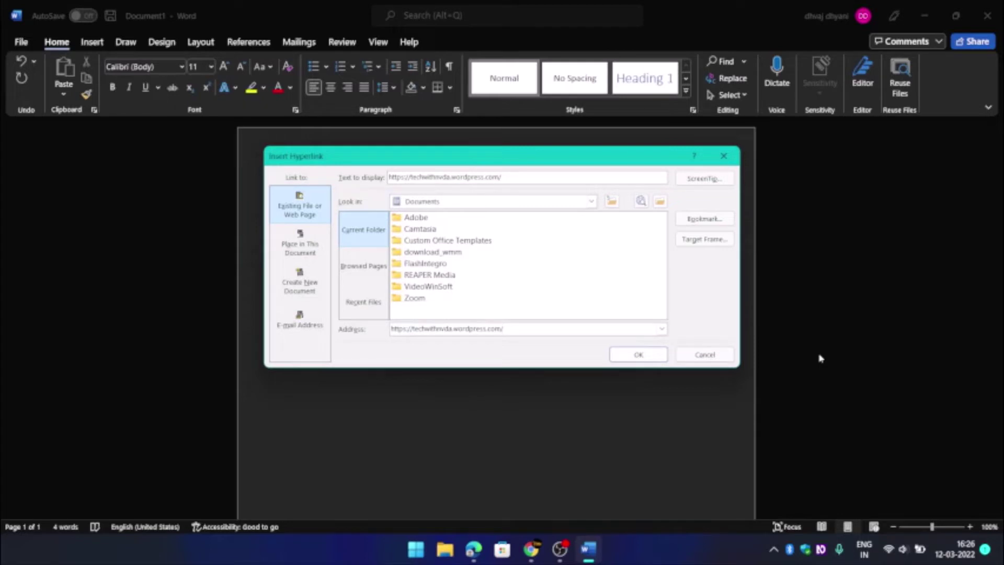
key("alt+t")
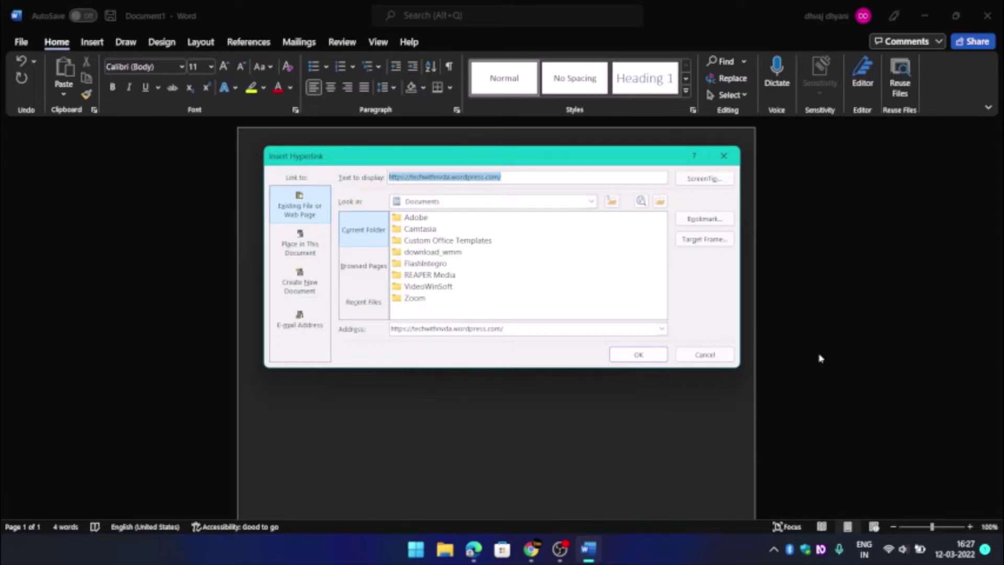
key("BackSpace")
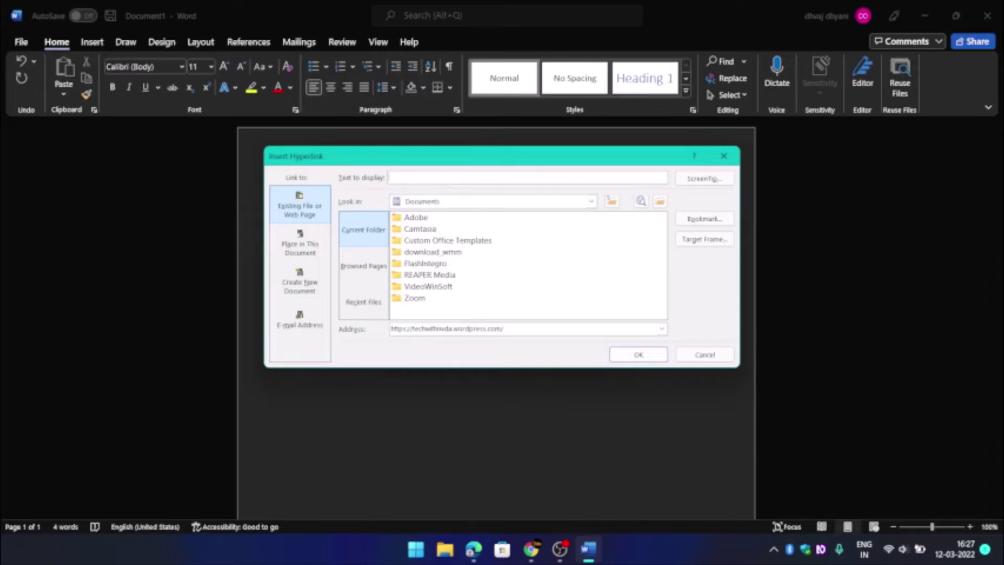
type("te")
type("ch ")
type("e")
key("BackSpace")
type("w")
type("ith n")
type("vda")
key("Return")
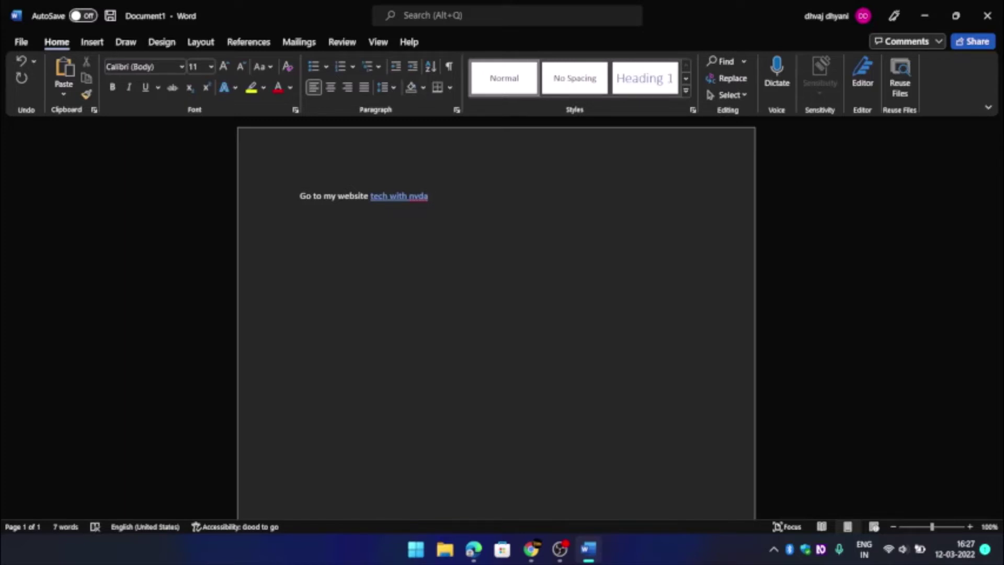
Place the cursor inside the 'tech with nvda' hyperlink
left_click(424, 196)
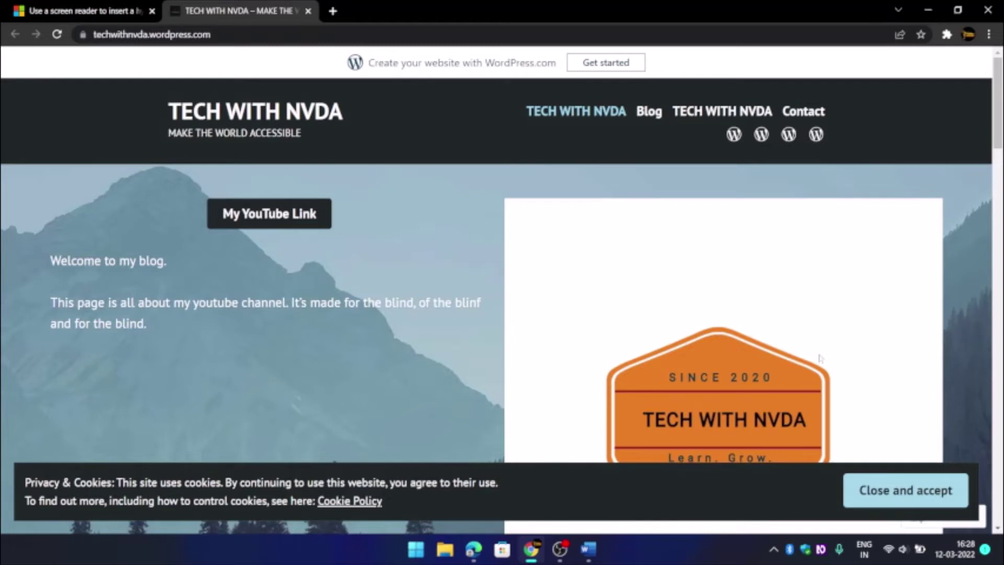
Open the TECH WITH NVDA website from the link and cancel the accidental page save
key("Return")
key("ctrl+s")
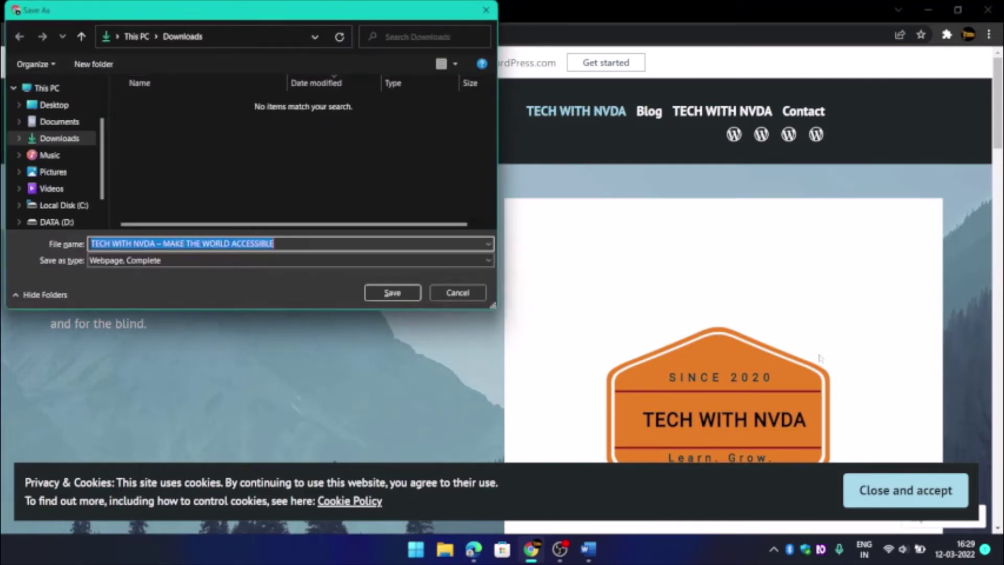
key("Return")
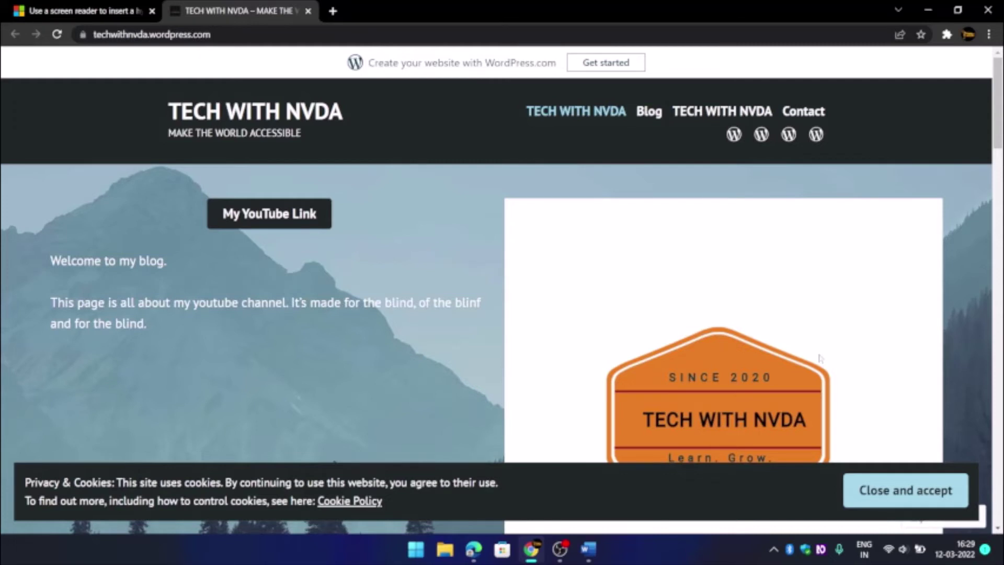
key("ctrl+Tab")
Switch from the Word document to the OBS Studio window
key("alt+Tab")
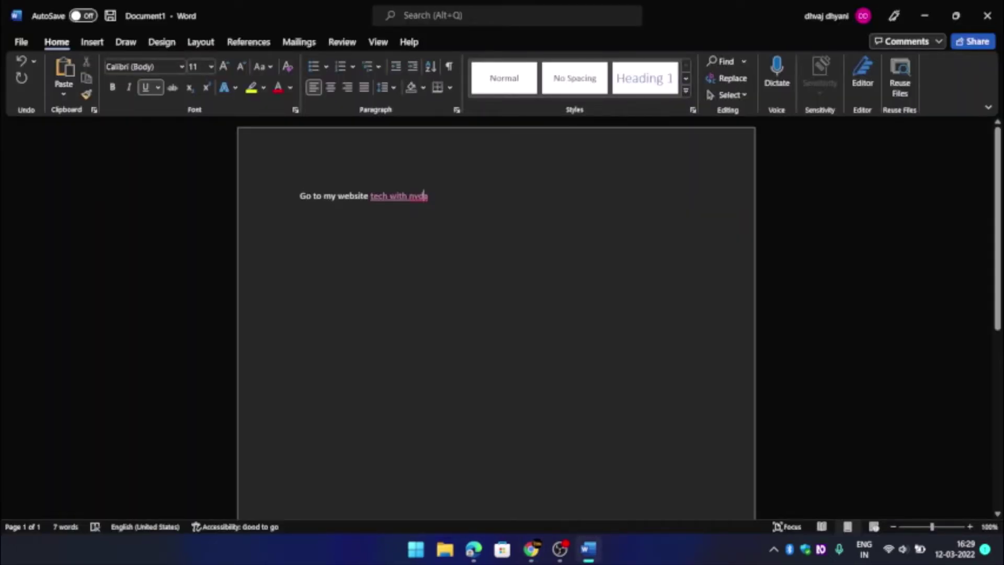
key("alt")
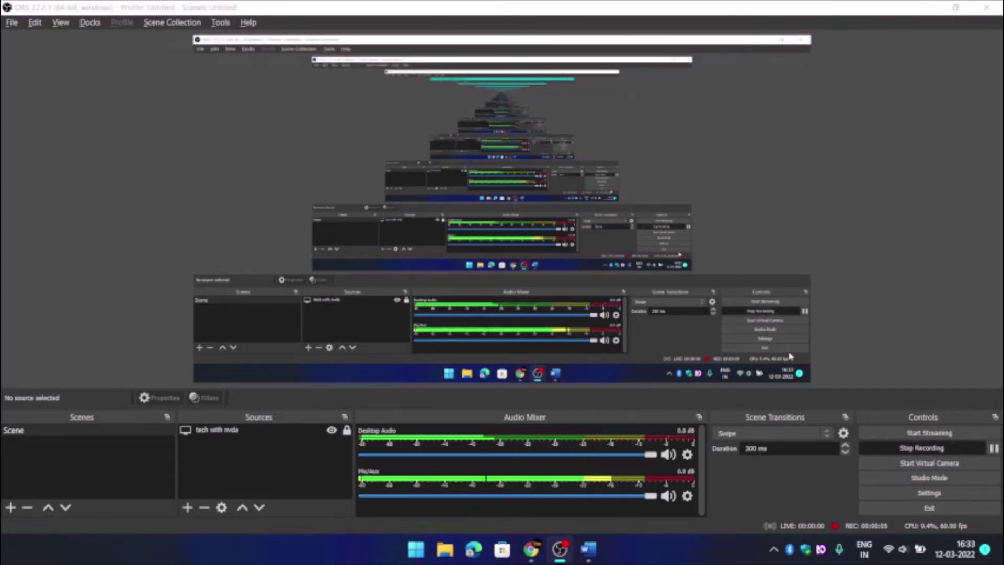
Return from OBS Studio to the Word document
key("alt+Tab")
key("alt+Tab")
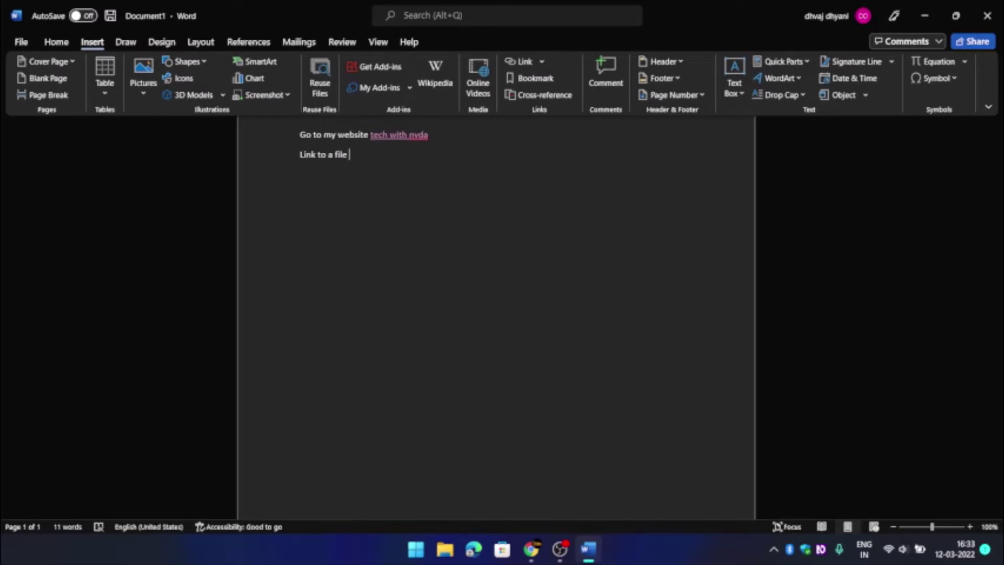
Open the Insert tab's Link dropdown to show recent link targets for the 'Link to a file' line
key("alt")
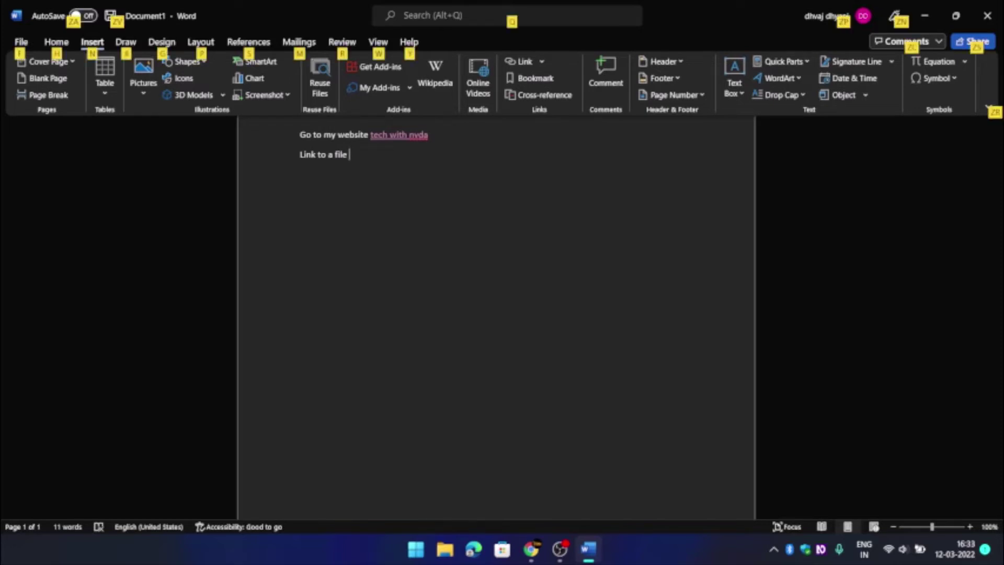
key("n")
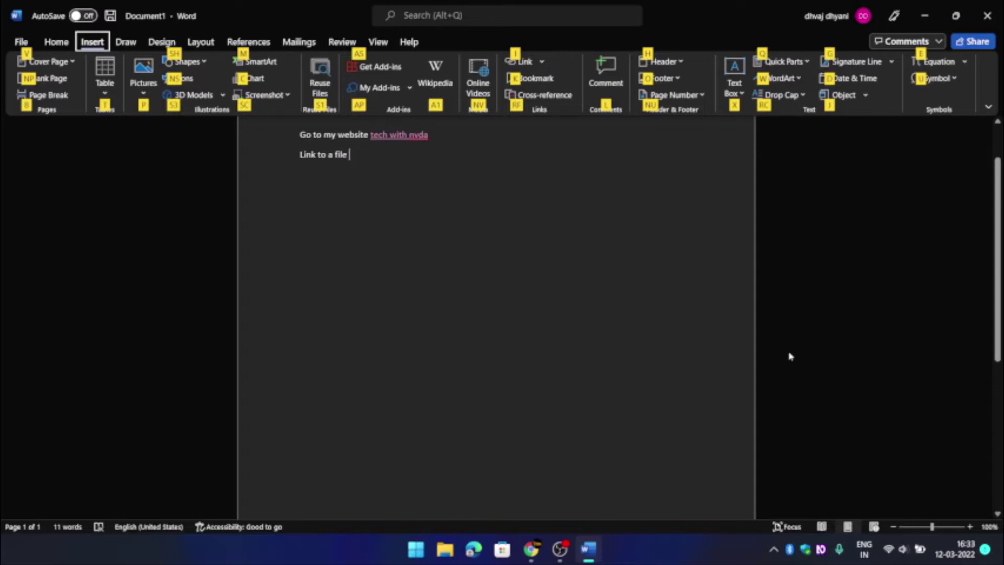
key("i")
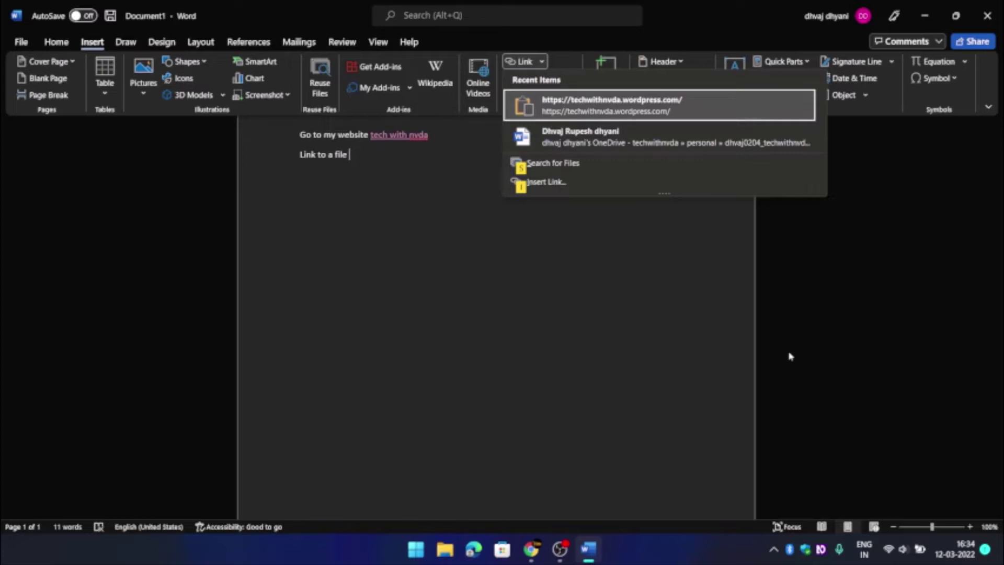
Choose Insert Link from the Link dropdown to open the Insert Hyperlink dialog
key("Down")
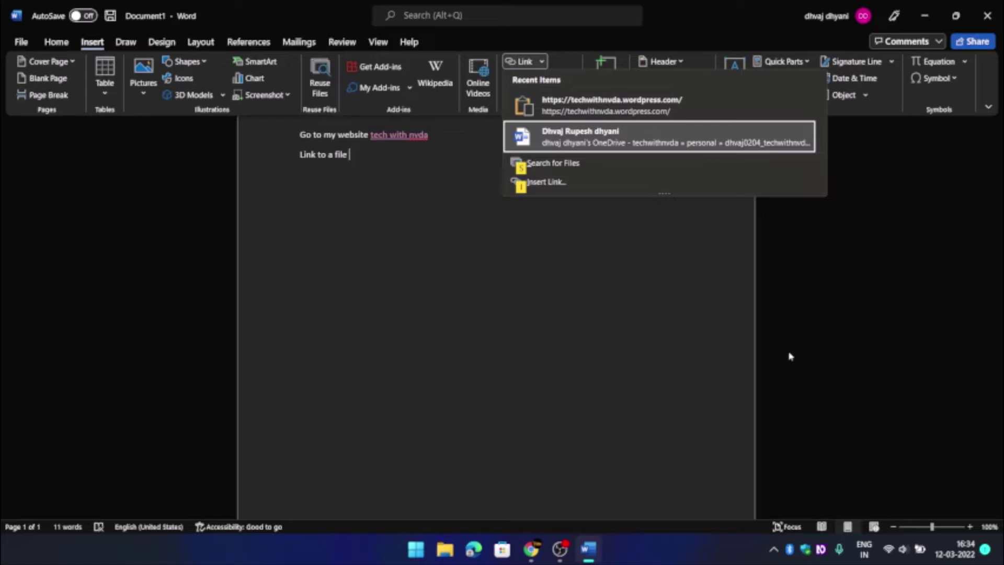
key("i")
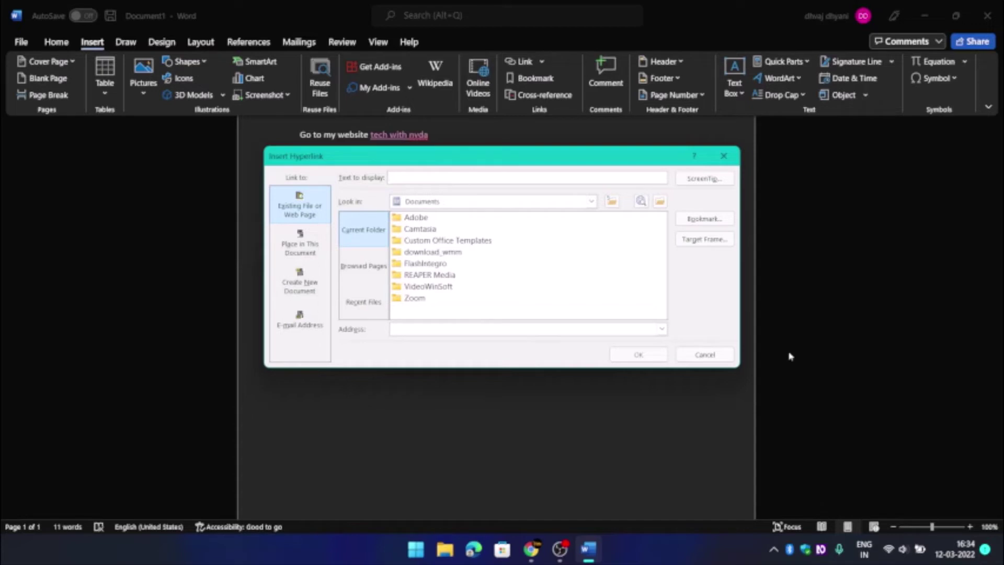
Pick the 'youtube video' folder from the Look in list to browse its subfolders
key("Tab")
key("Tab")
key("alt+Down")
key("Down")
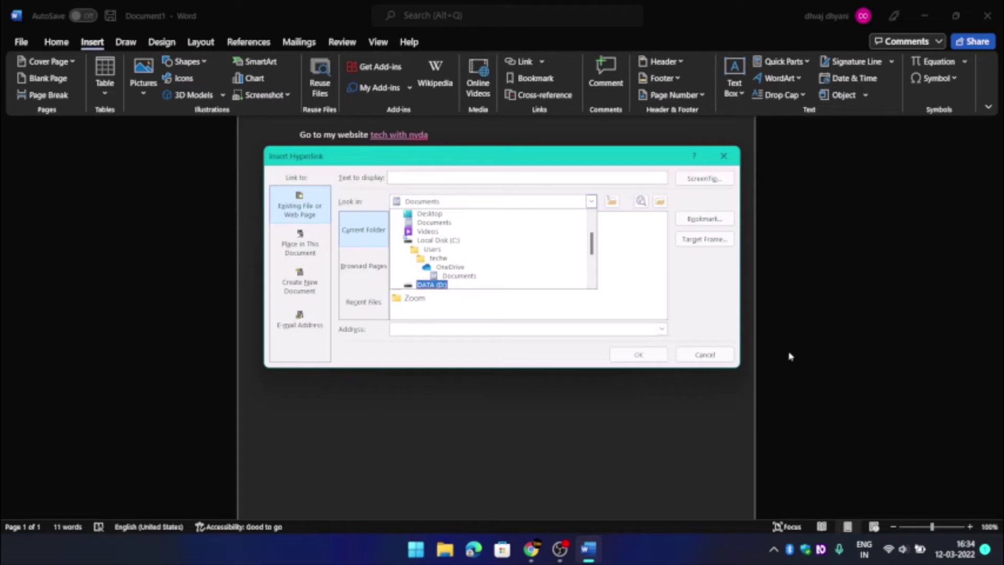
key("Down")
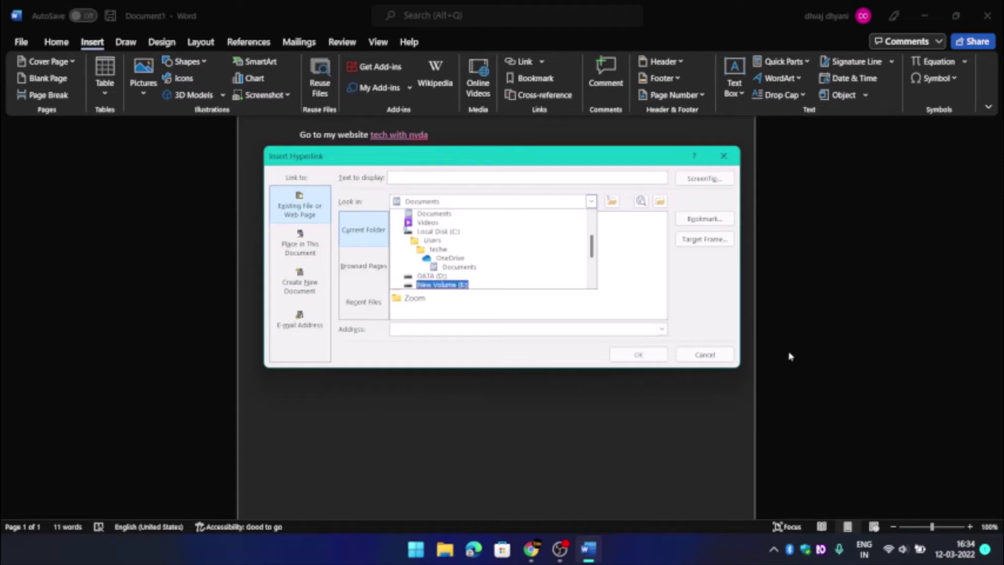
key("Down")
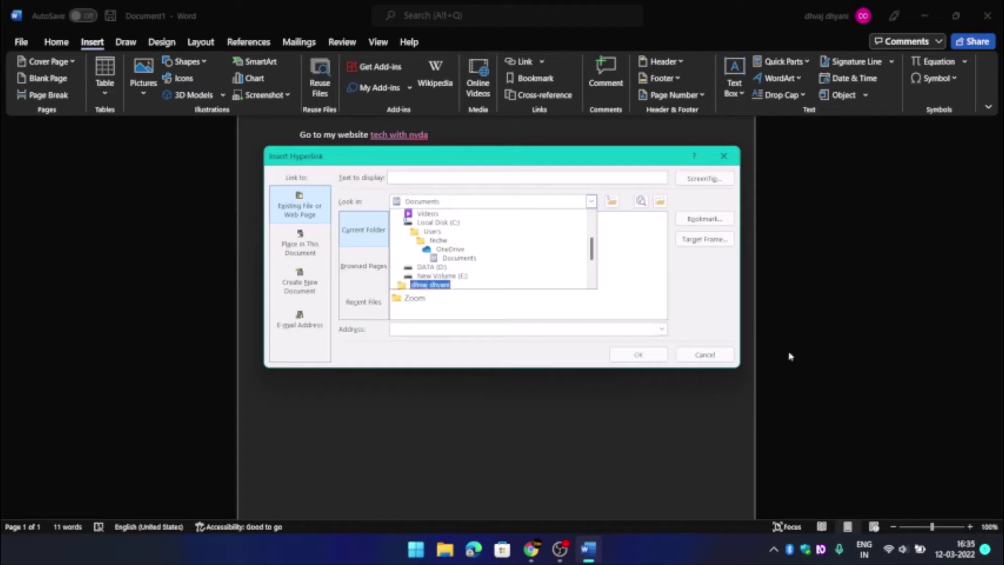
key("Down")
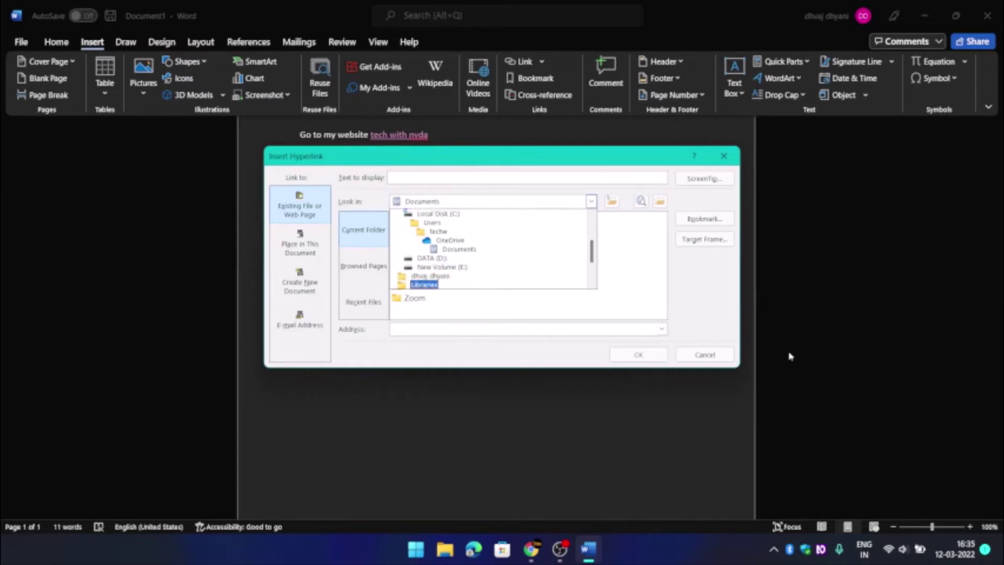
key("Down")
key("Down")
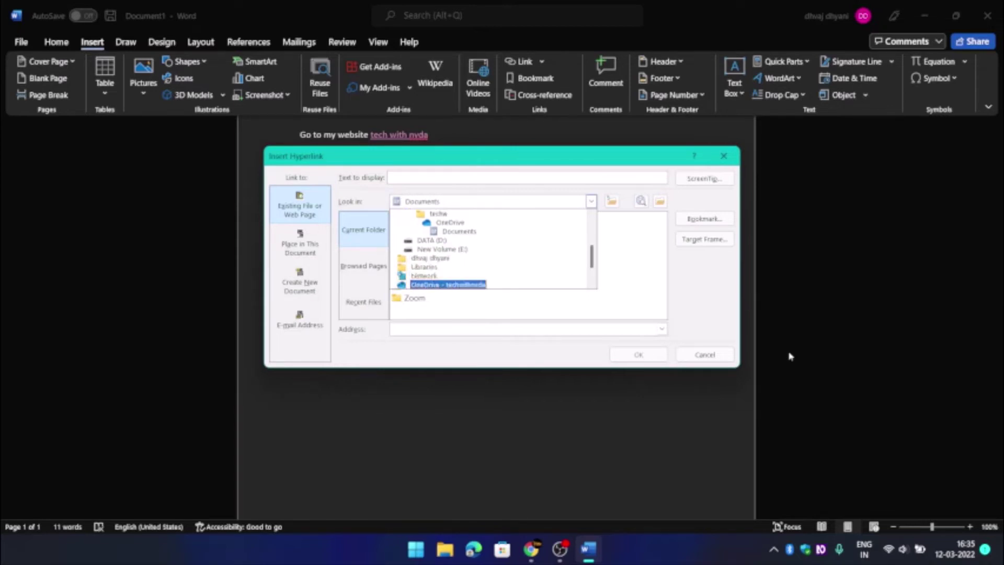
key("Down")
key("Down")
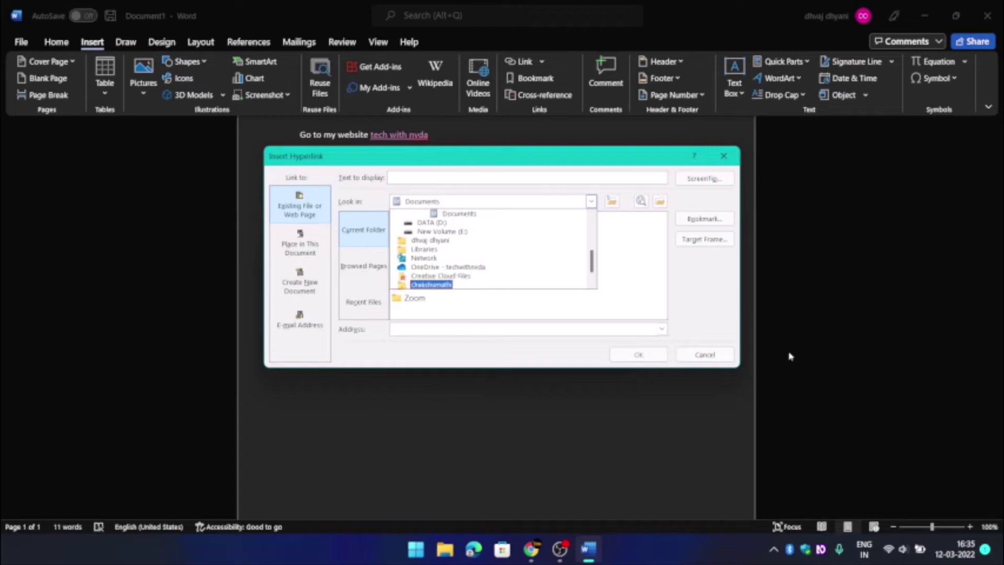
key("Down")
key("Down")
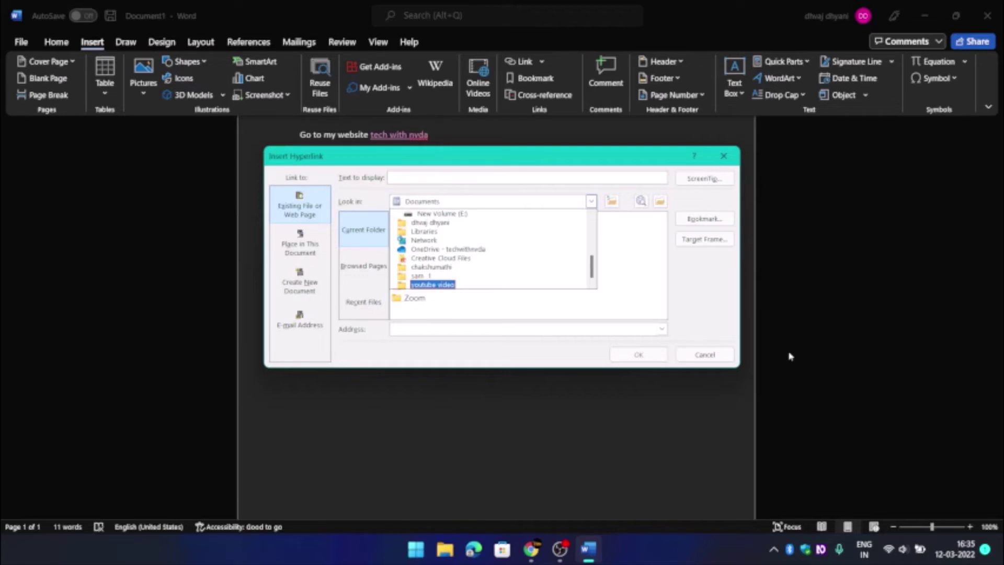
key("Return")
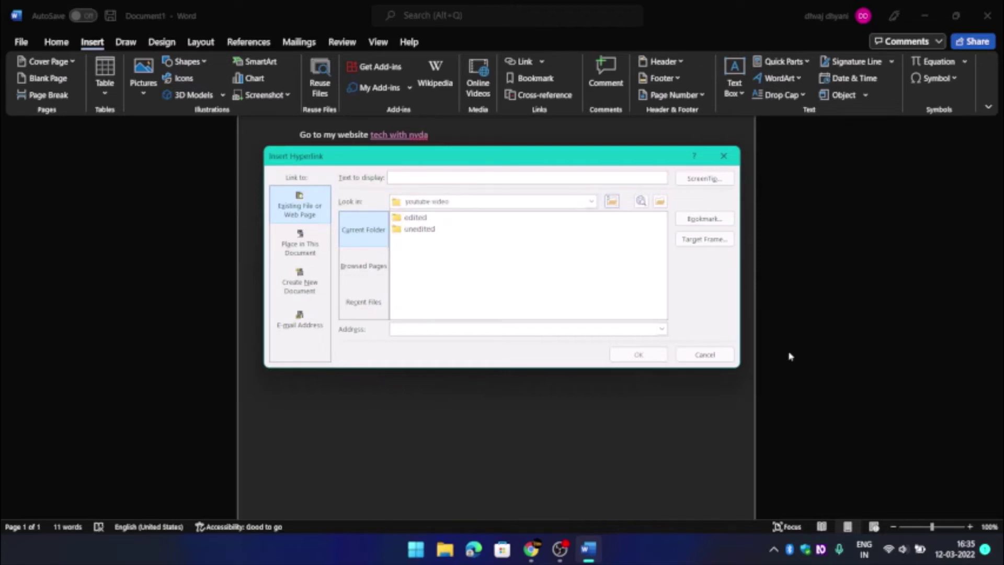
Link the text to 'dictation feature of microsoft word.mp4' inside the unedited folder
key("Tab")
key("Tab")
key("Tab")
key("Down")
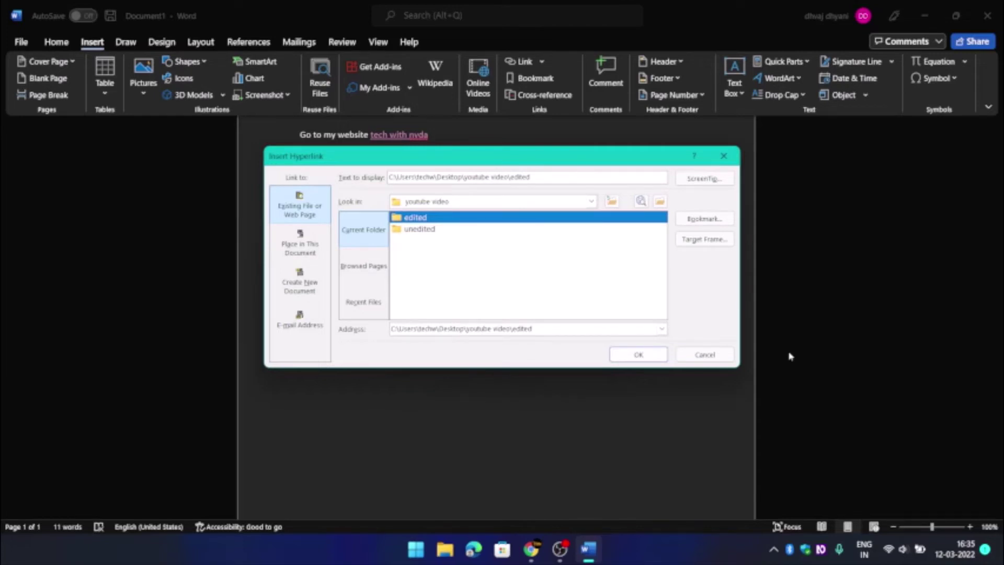
key("Down")
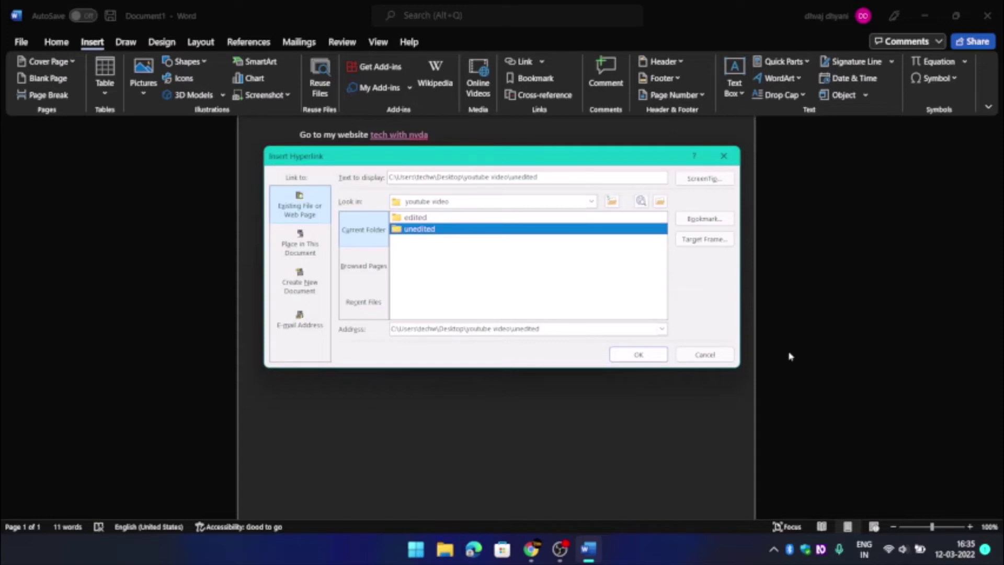
key("Return")
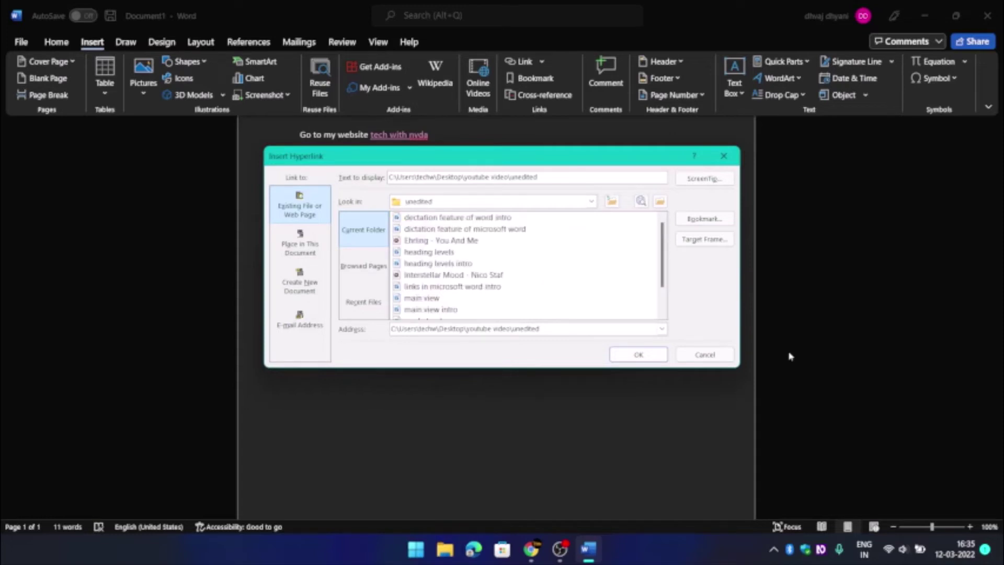
key("Down")
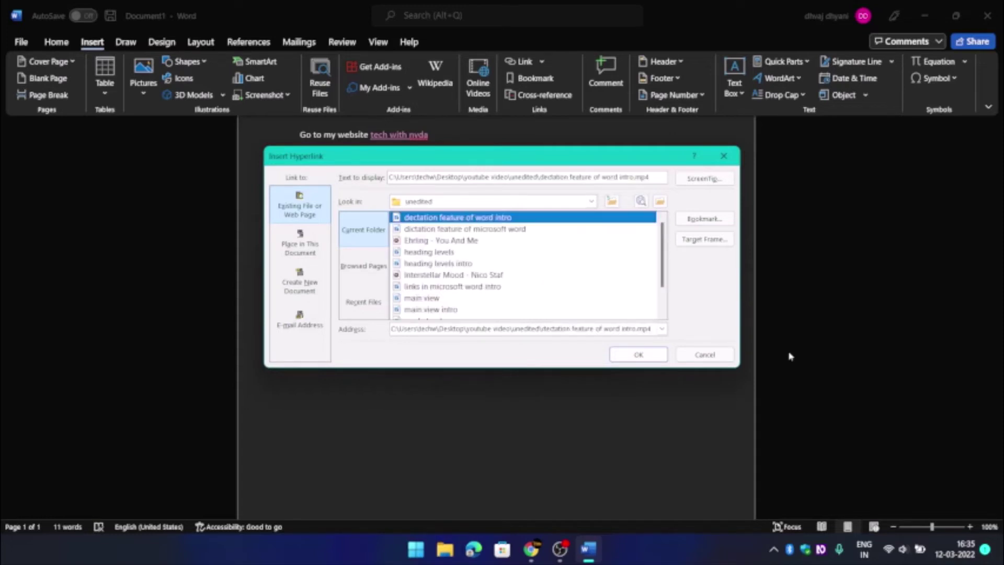
key("Down")
key("Down")
key("Up")
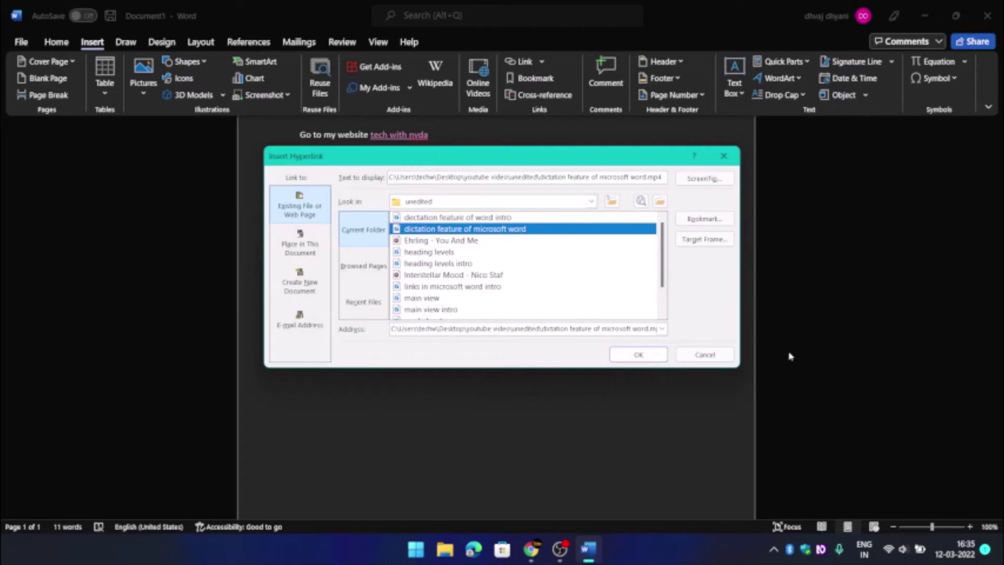
key("Return")
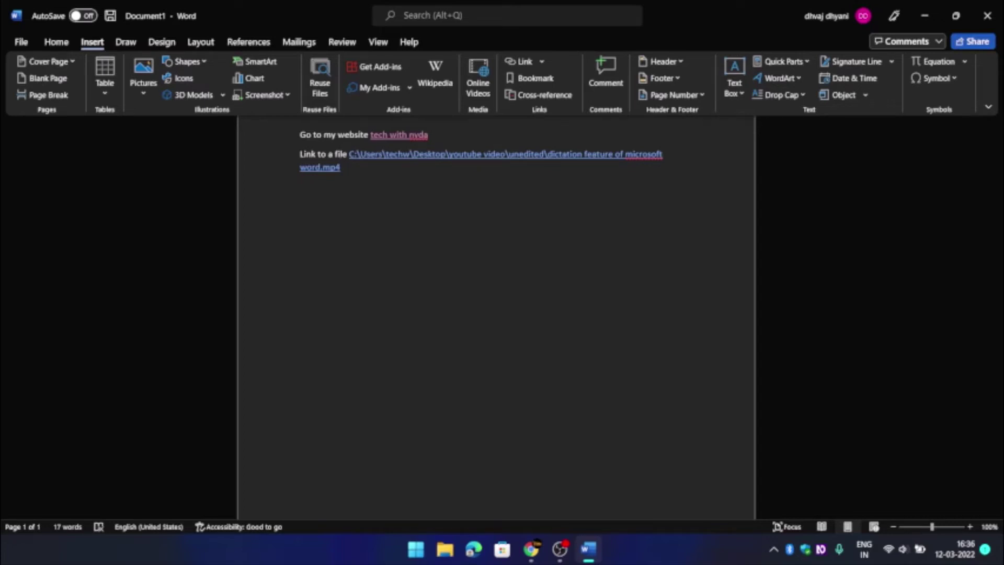
Remove the stray line break and follow the file hyperlink to the dictation video
key("Return")
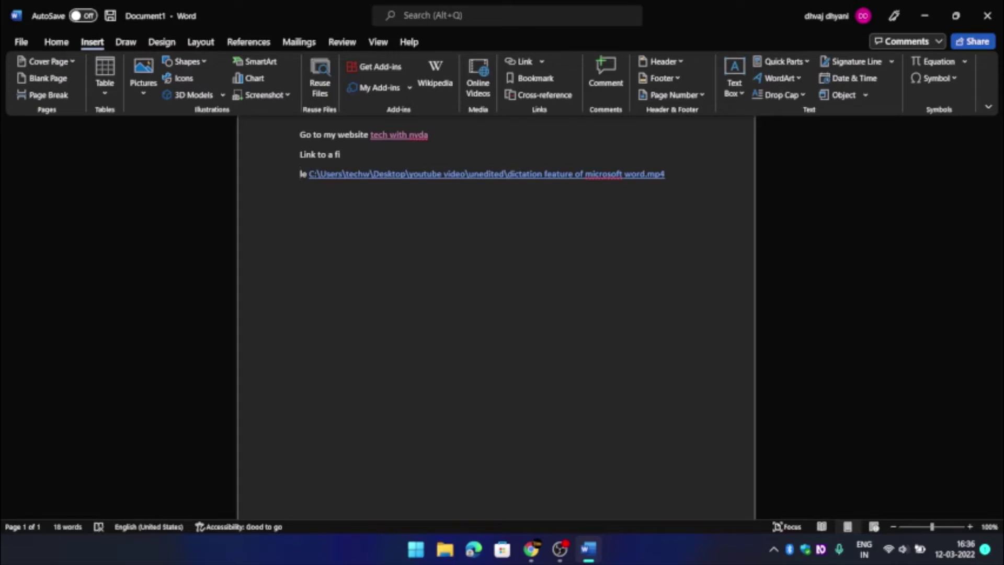
key("BackSpace")
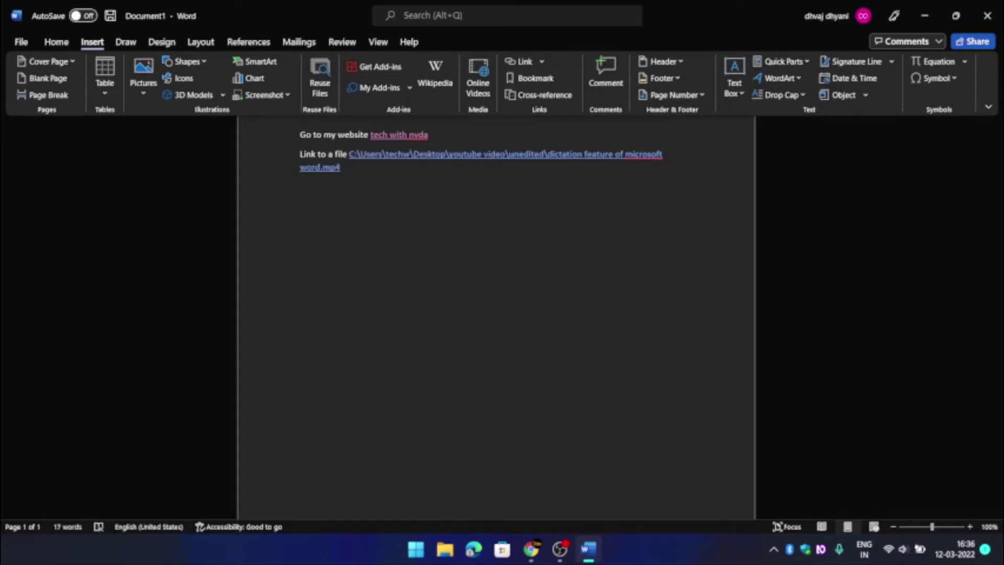
key("Return")
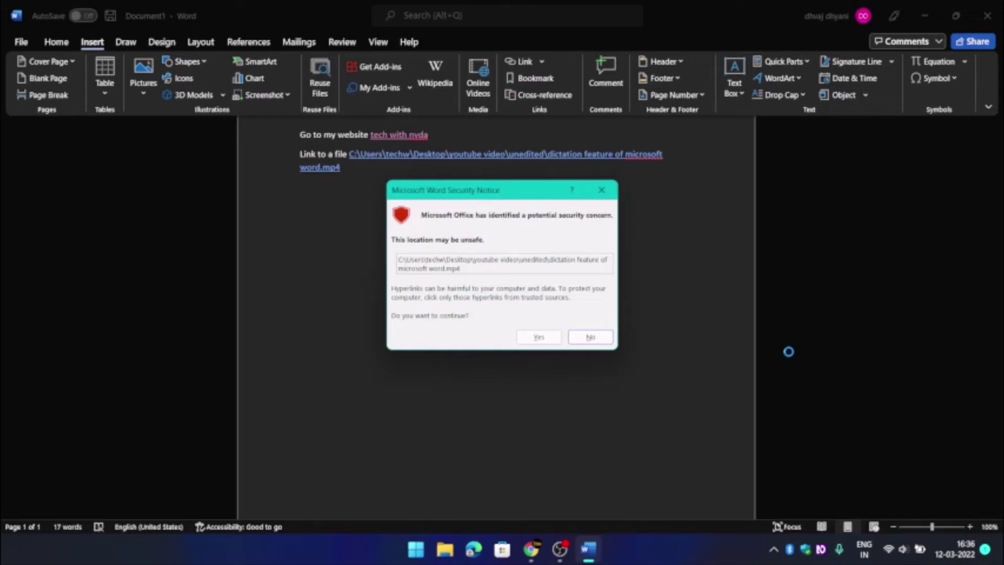
Answer Yes to the Security Notice so the linked dictation MP4 opens
key("Tab")
key("Return")
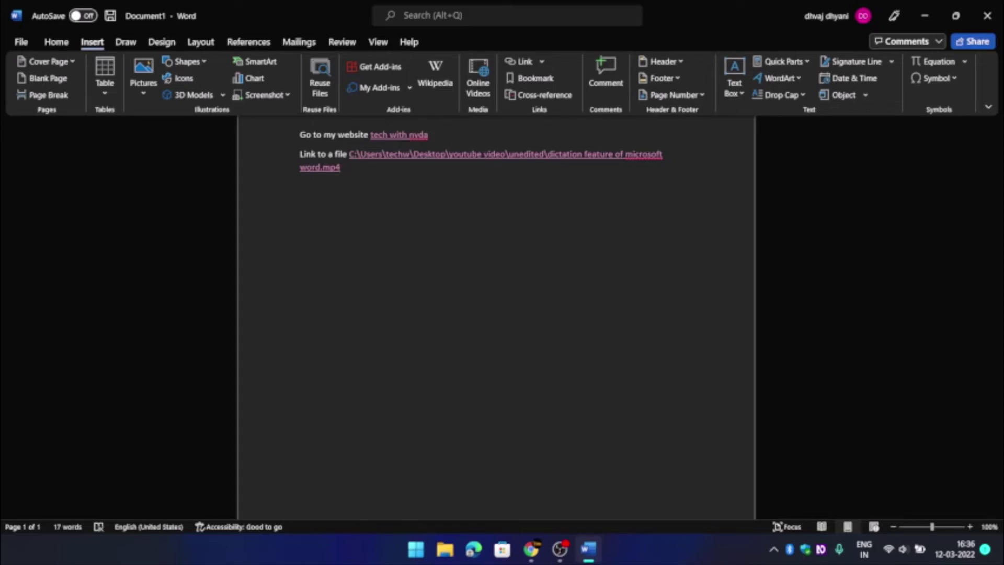
Add a new line reading 'Link to email', fixing the typo, then switch to OBS Studio
key("Return")
type("I")
type("i")
type("nk")
type(" to ")
type("em")
type("au")
key("BackSpace")
type("il")
key("alt")
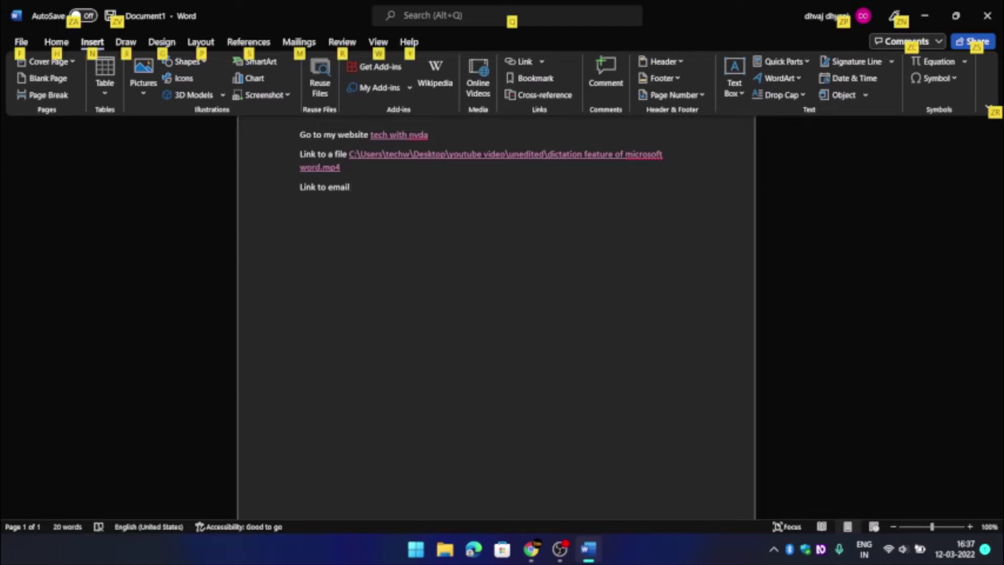
key("alt+Tab")
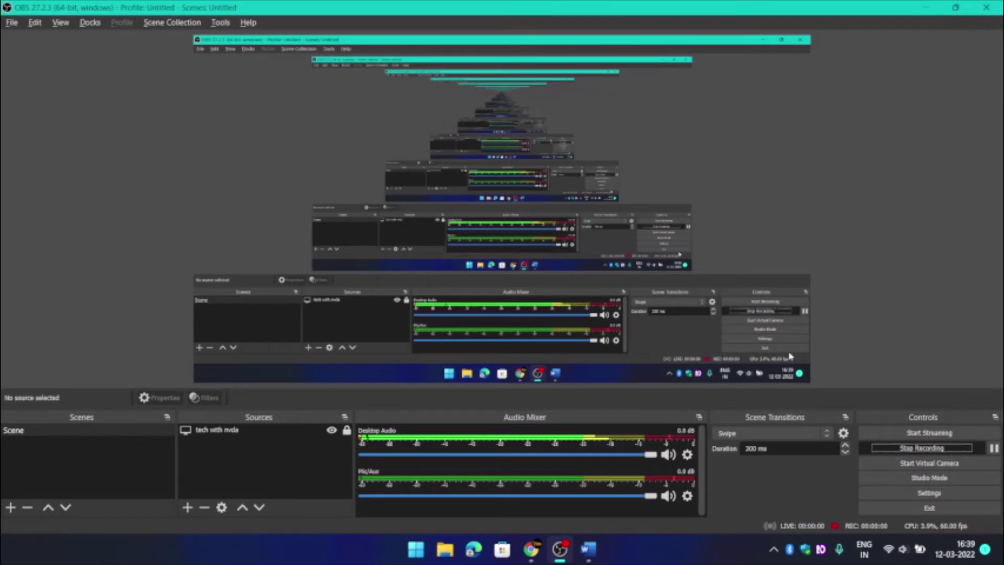
Switch from OBS Studio back to the Word document
key("alt+Tab")
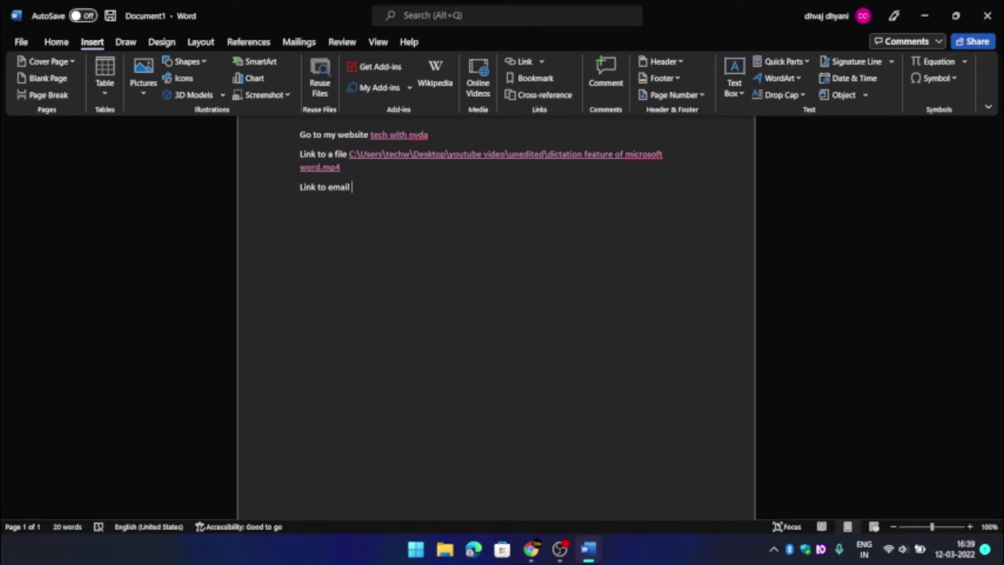
Start a hyperlink with Ctrl+K, choose E-mail Address, and enter the contact's e-mail address
key("ctrl+k")
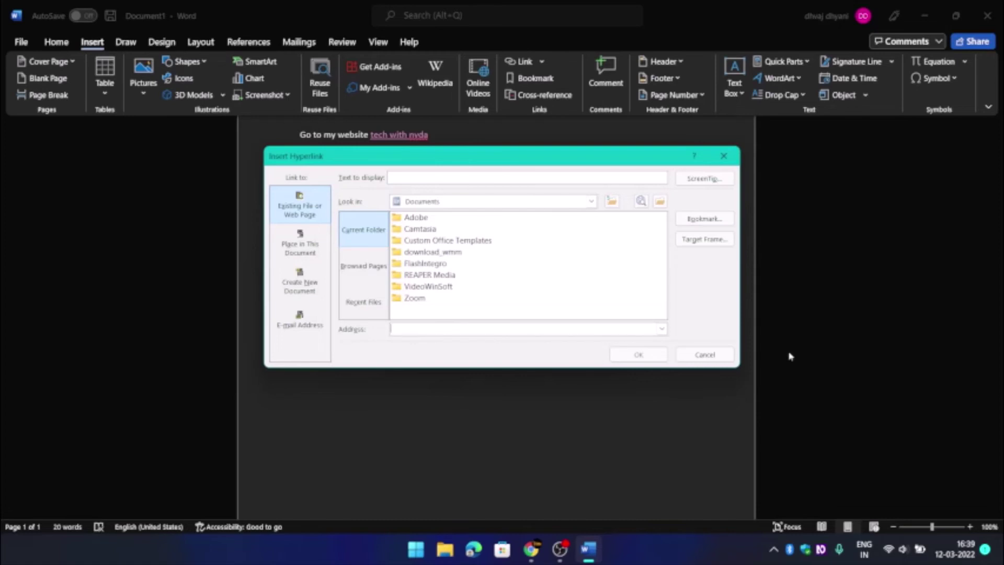
key("alt+m")
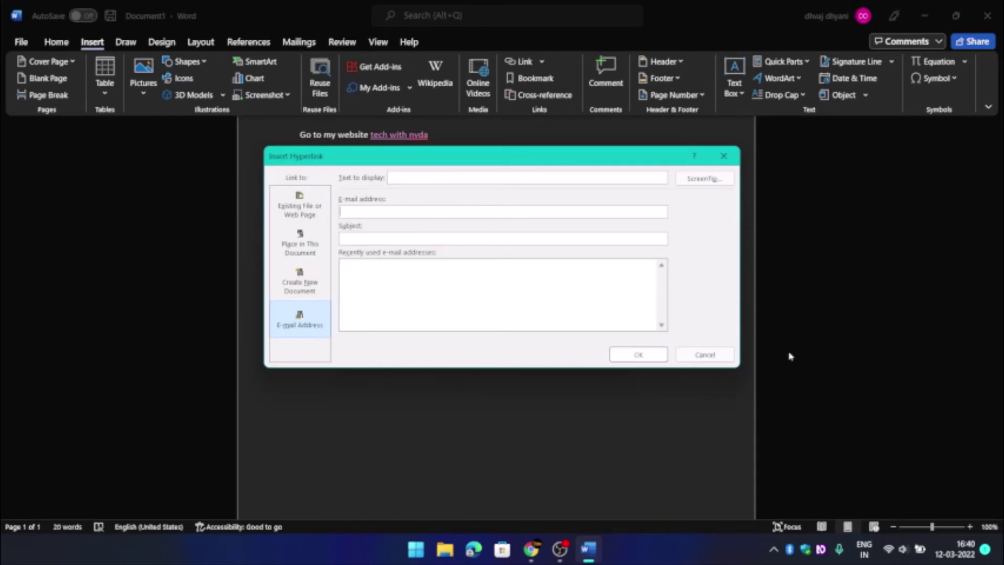
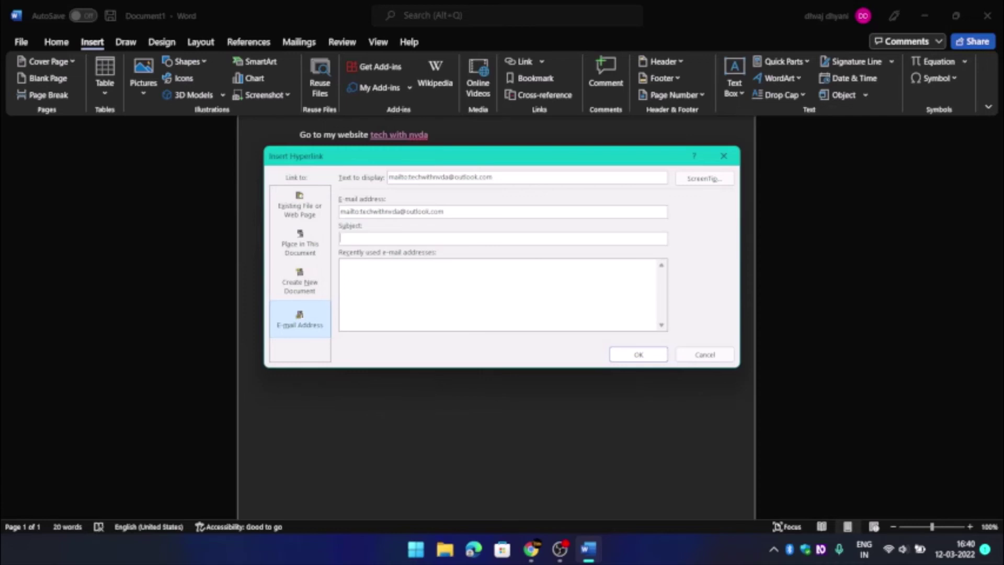
Add subject 'for new question', set the display text to 'contect us', and insert the link
type("for")
type(" new")
type(" qy")
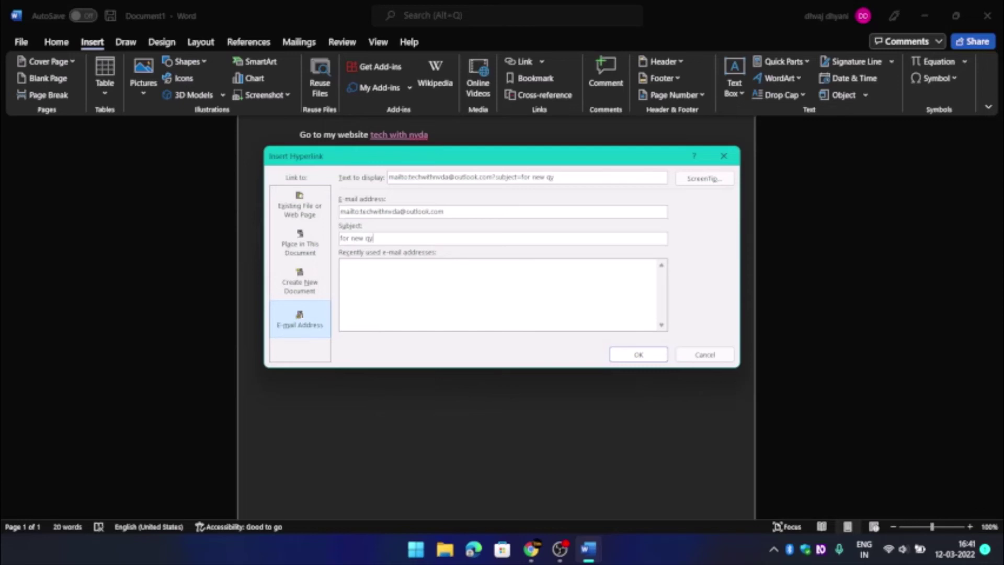
type("es")
type("ti")
type("on")
key("Tab")
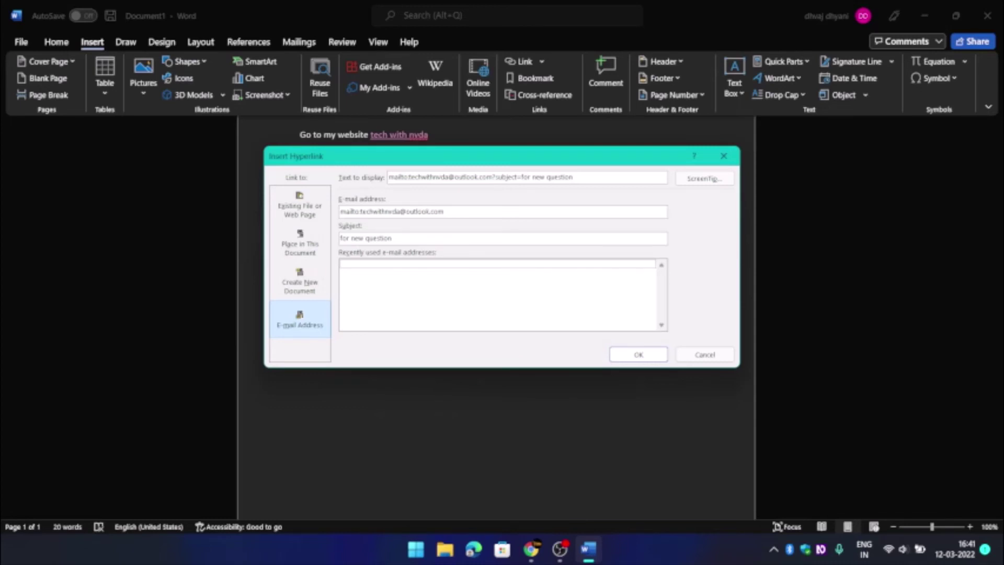
key("alt+t")
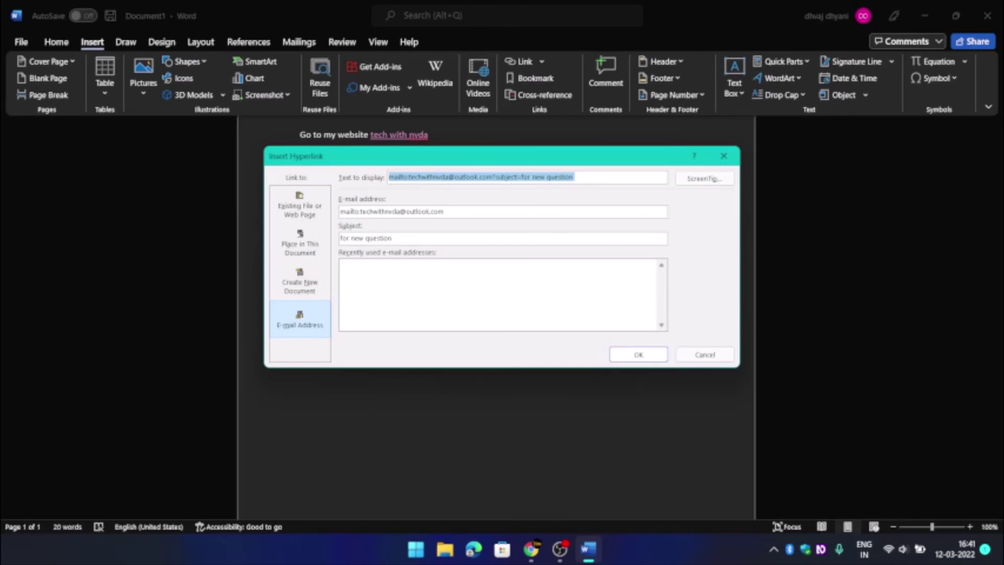
key("BackSpace")
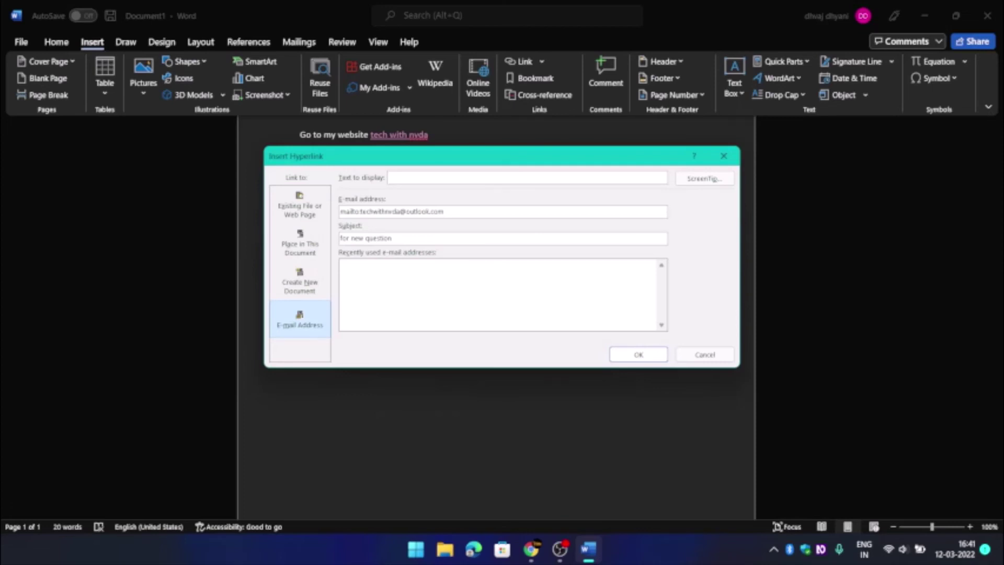
type("c")
type("o")
type("n")
type("tect ")
type("u")
type("s")
key("Return")
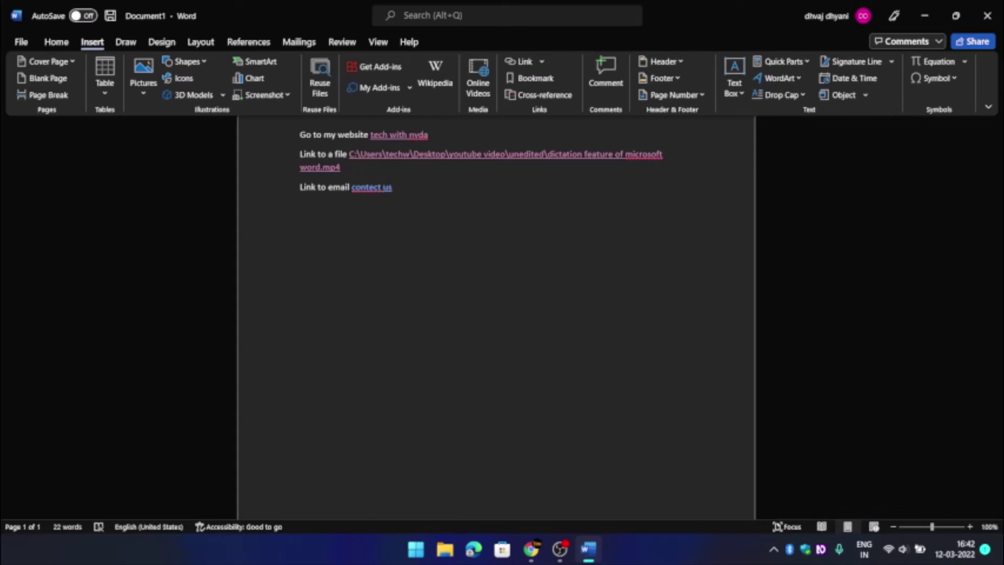
Step into the 'contect us' link and activate it to start the 'for new question' e-mail
key("Left")
key("Left")
key("Left")
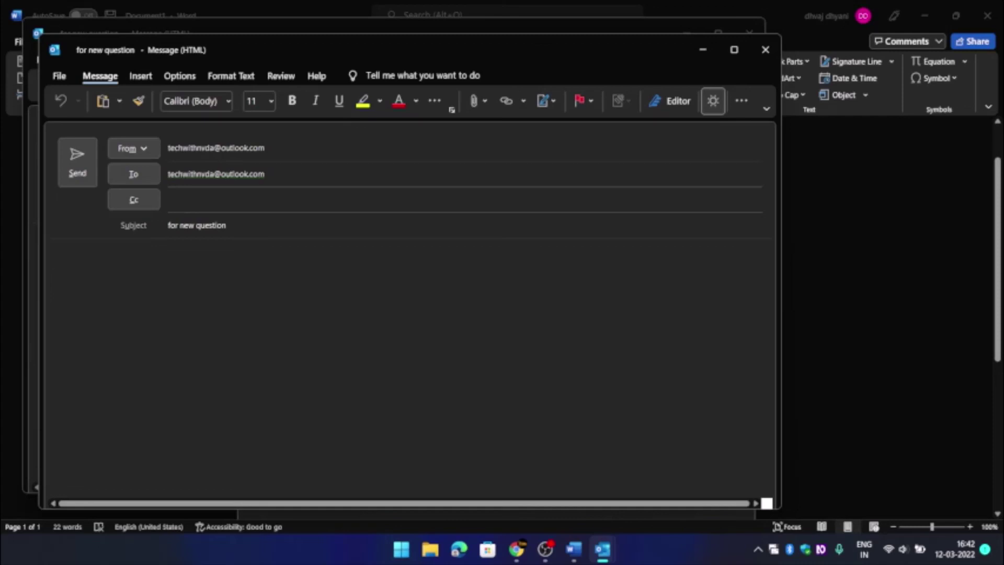
Type 'this is a good idea' as a test in the message body, then close the message without saving
type("thi")
type("s ")
type("i")
type("s")
type(" a t")
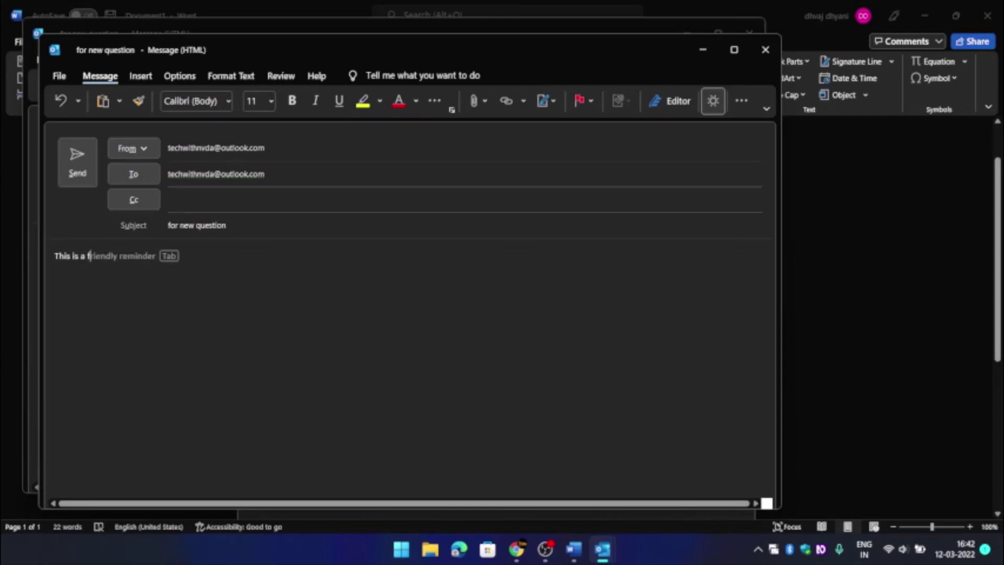
key("BackSpace")
type("goo")
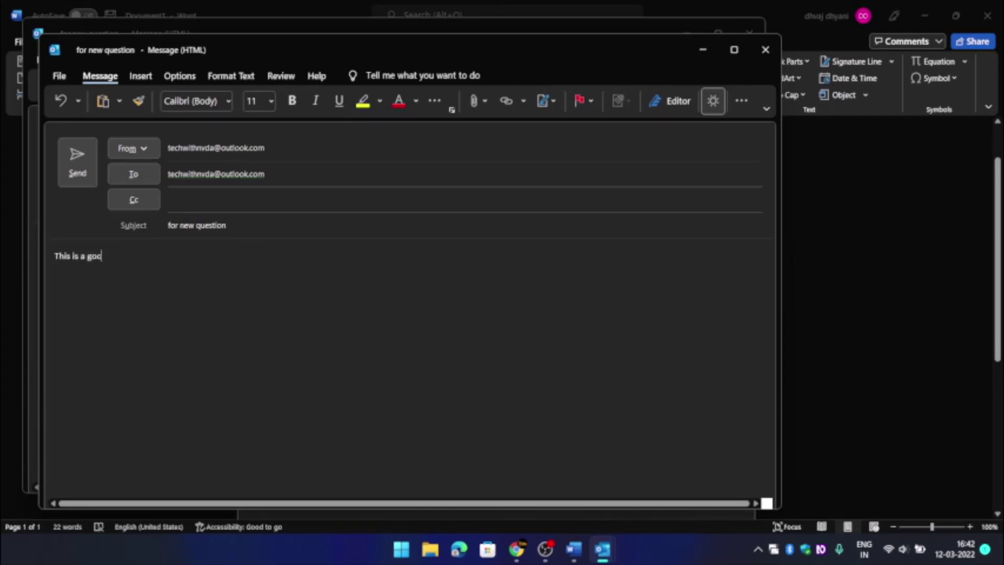
type("d ")
type("i")
type("dea")
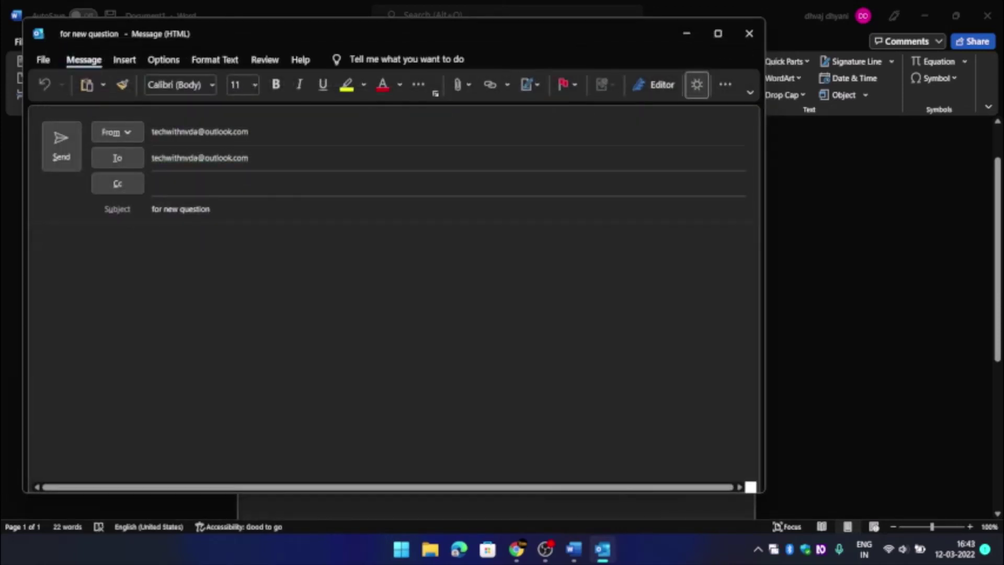
key("alt+F4")
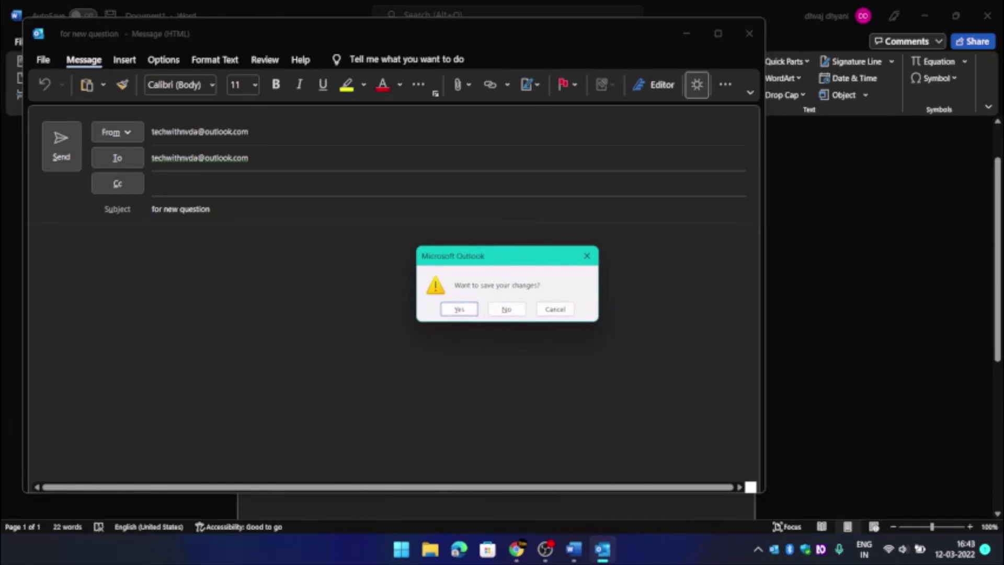
key("n")
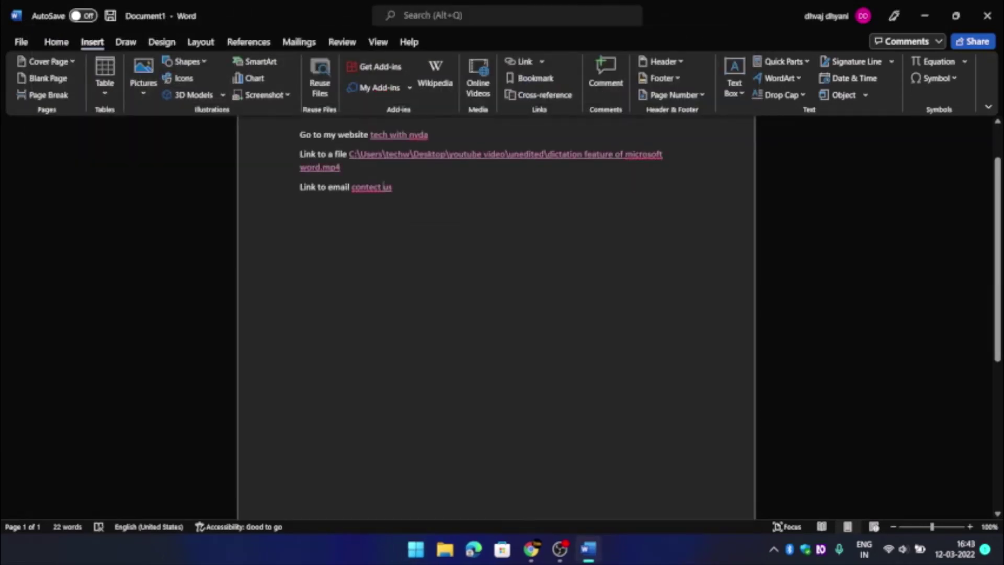